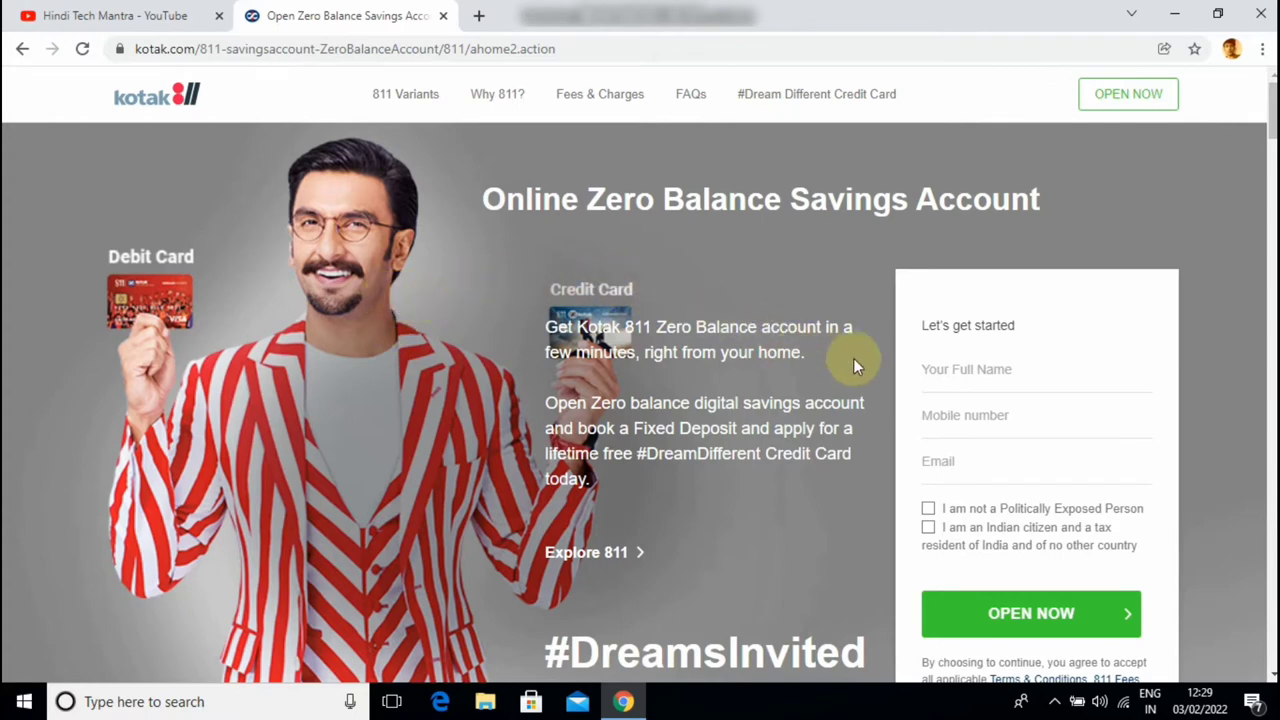
Enter the applicant's full name and autofill the mobile number and e-mail
left_click(955, 369)
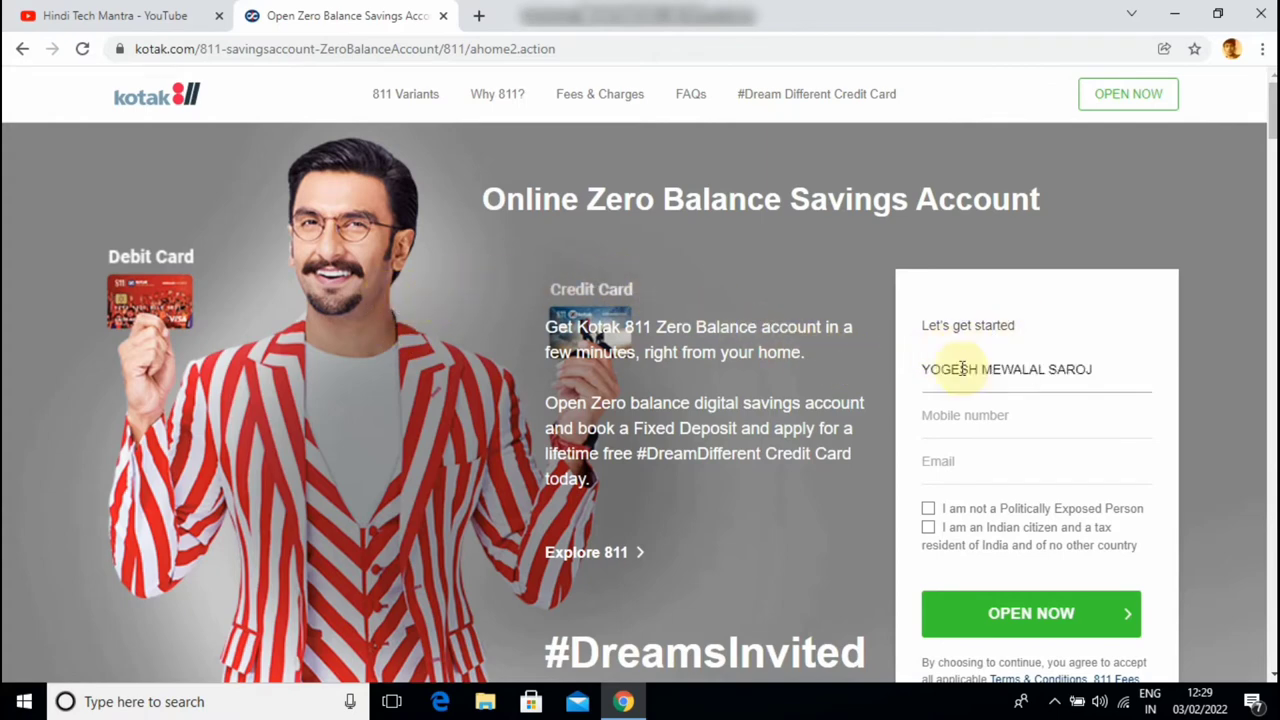
left_click(962, 417)
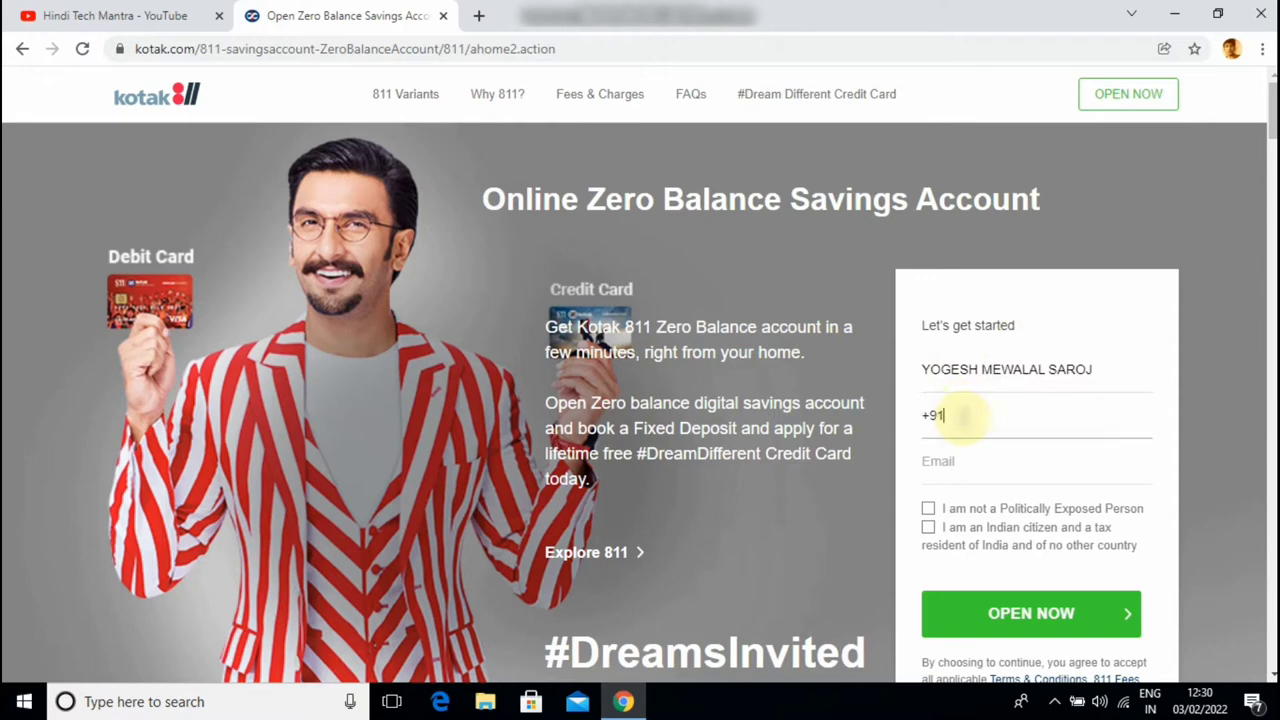
left_click(1120, 497)
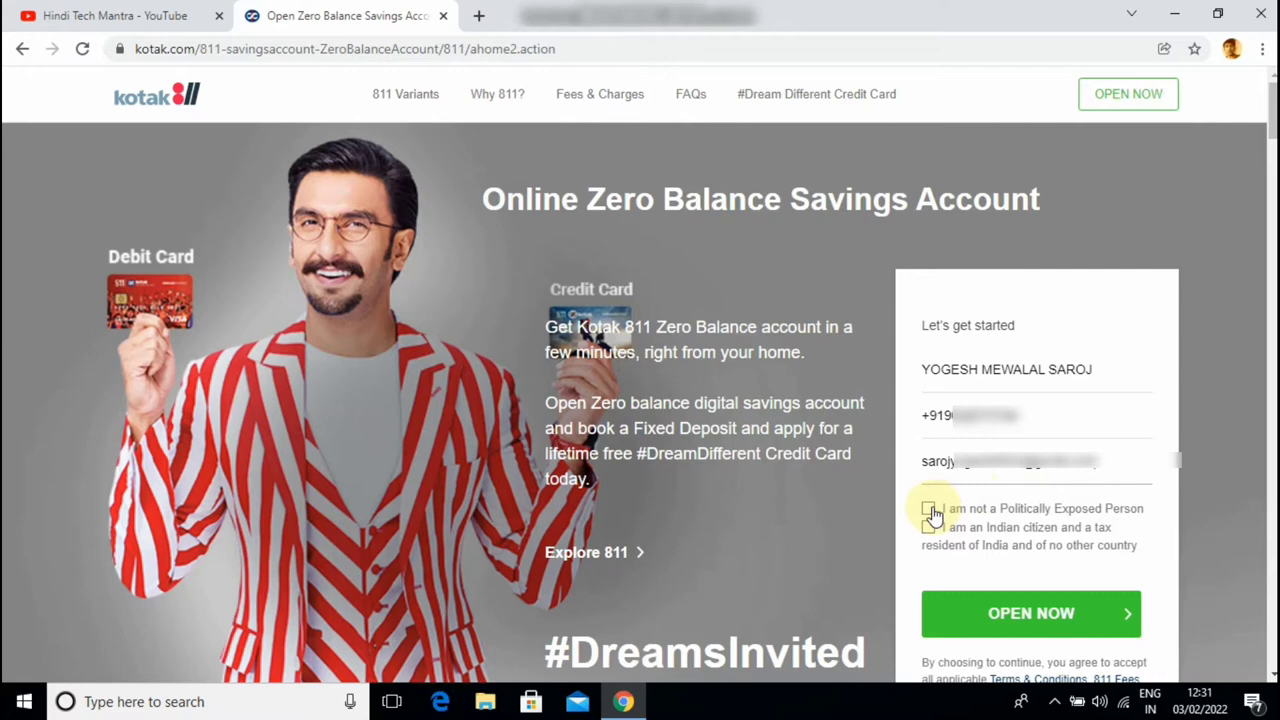
Tick the non-PEP and Indian citizenship/tax residency declarations, then submit for an SMS OTP
left_click(929, 510)
left_click(929, 528)
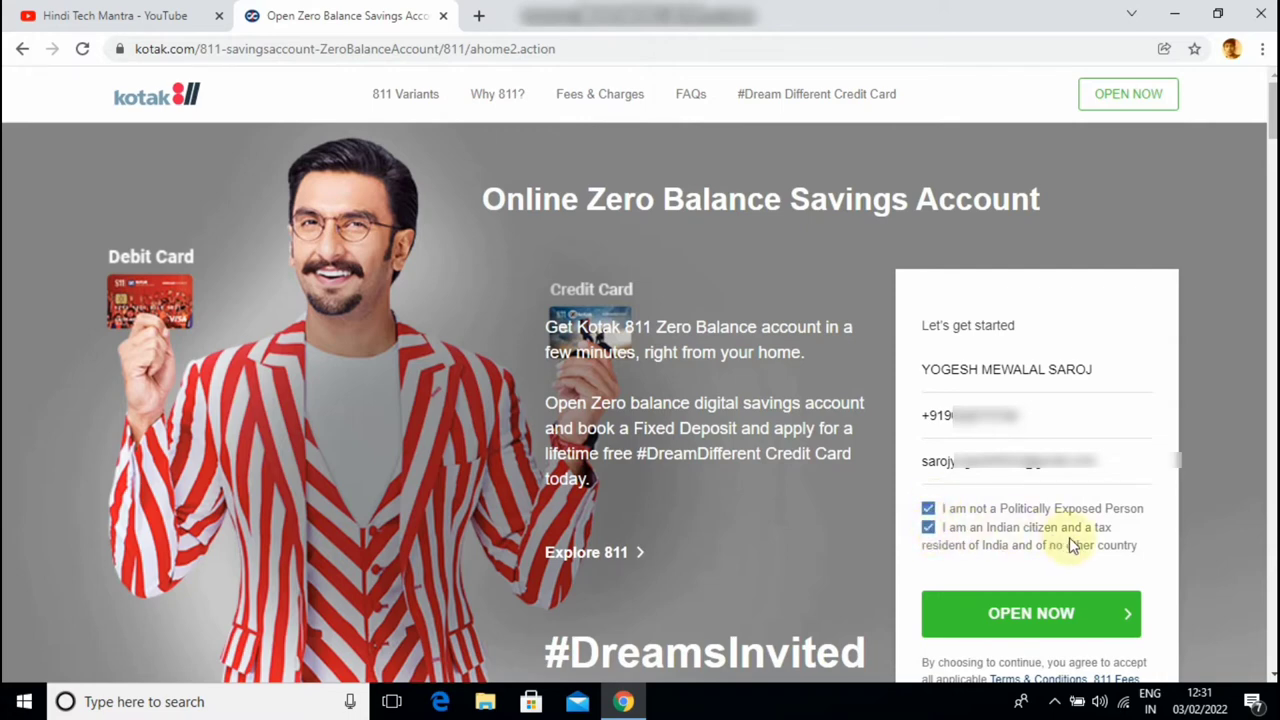
left_click(1051, 609)
left_click(951, 410)
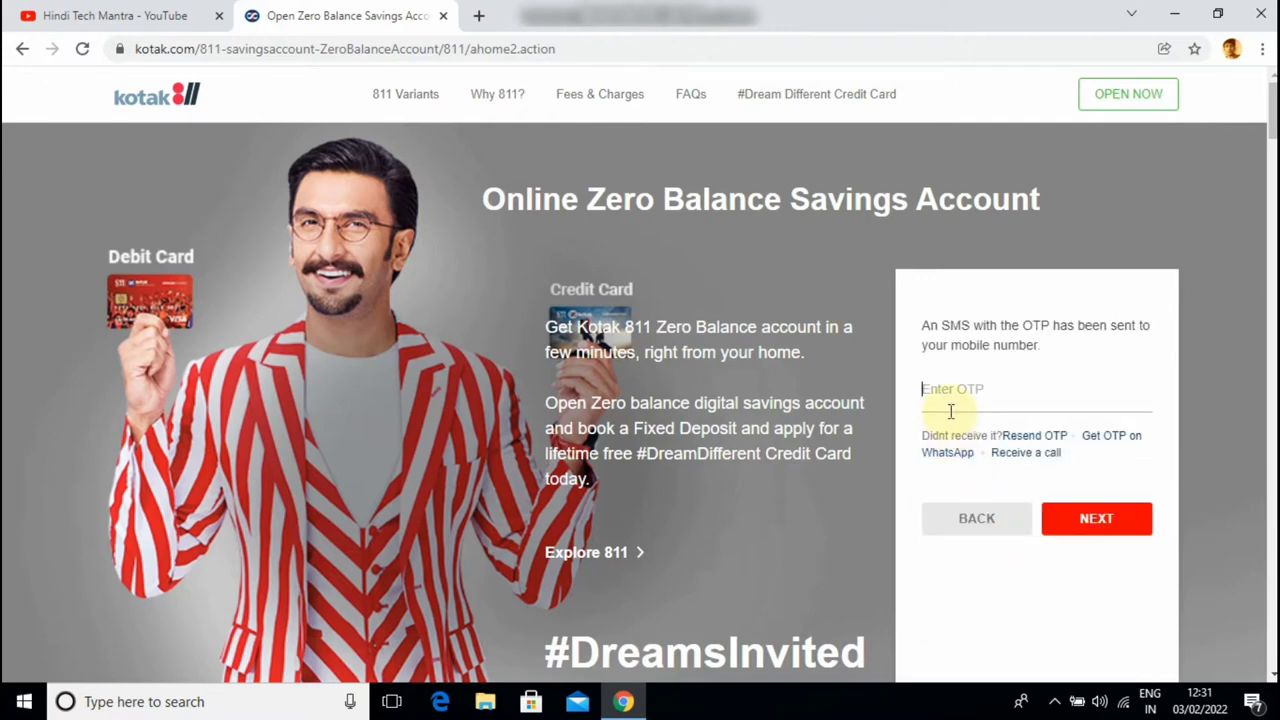
Enter the six-digit SMS OTP and submit it to verify the mobile number
type("••••••")
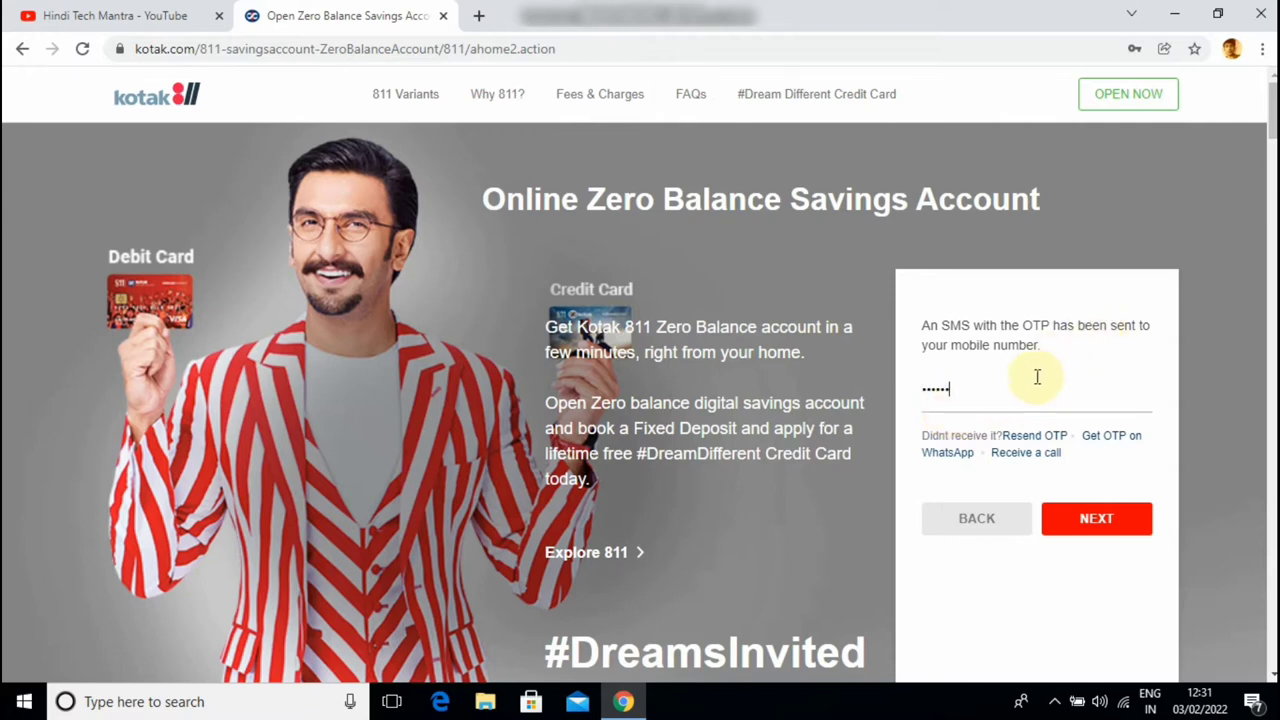
left_click(1090, 520)
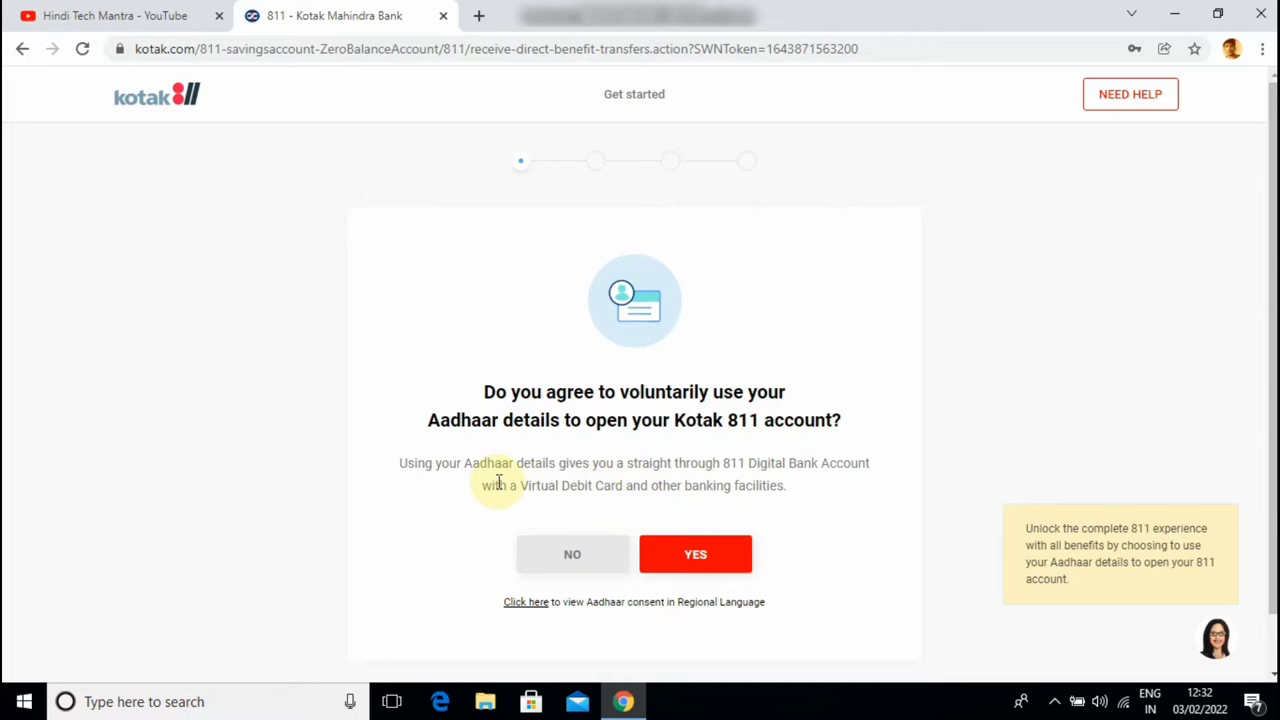
Agree to Aadhaar use, enter the PAN, and paste the Aadhaar number with its digits masked
left_click(704, 558)
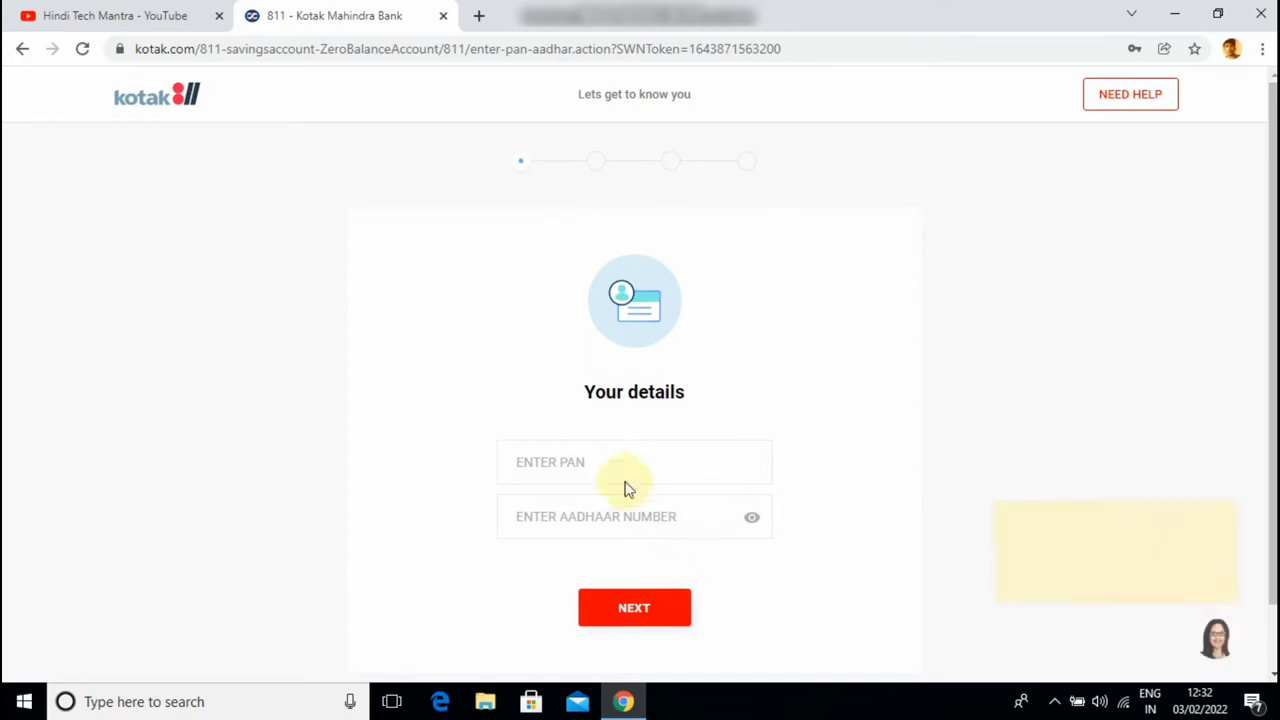
left_click(599, 458)
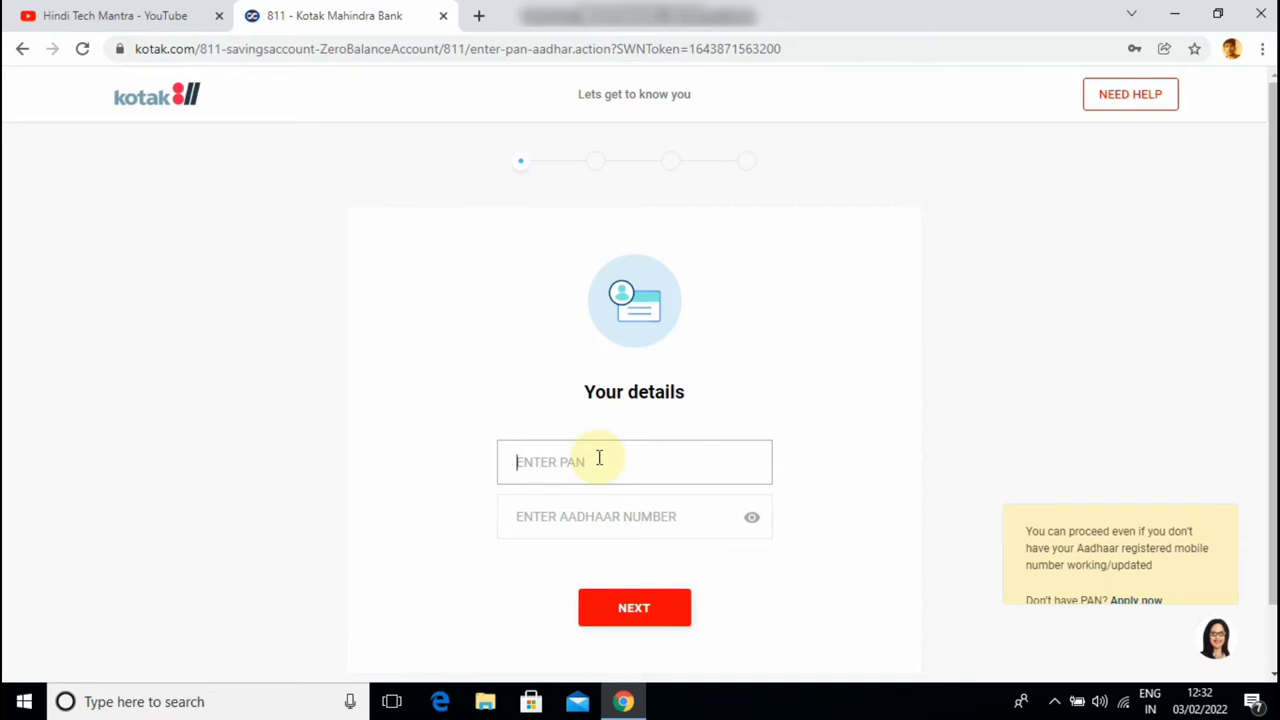
type("ABCDE1234F")
left_click(607, 512)
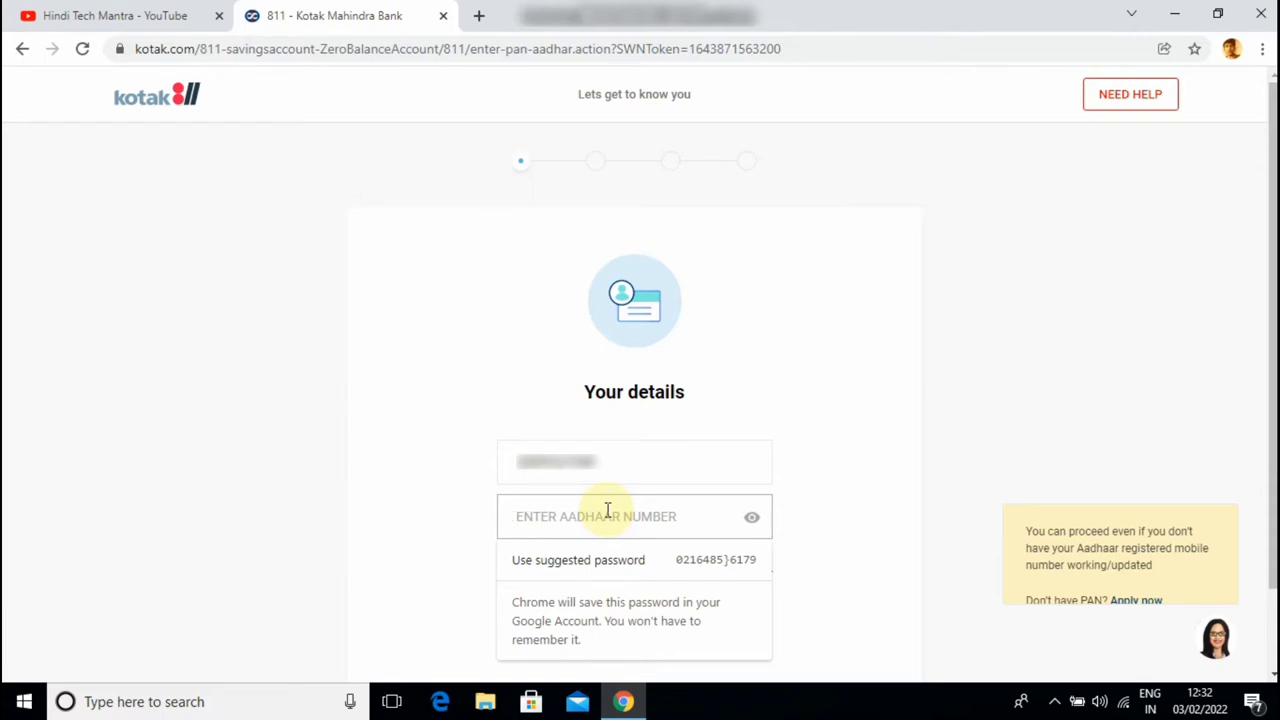
key("ctrl+v")
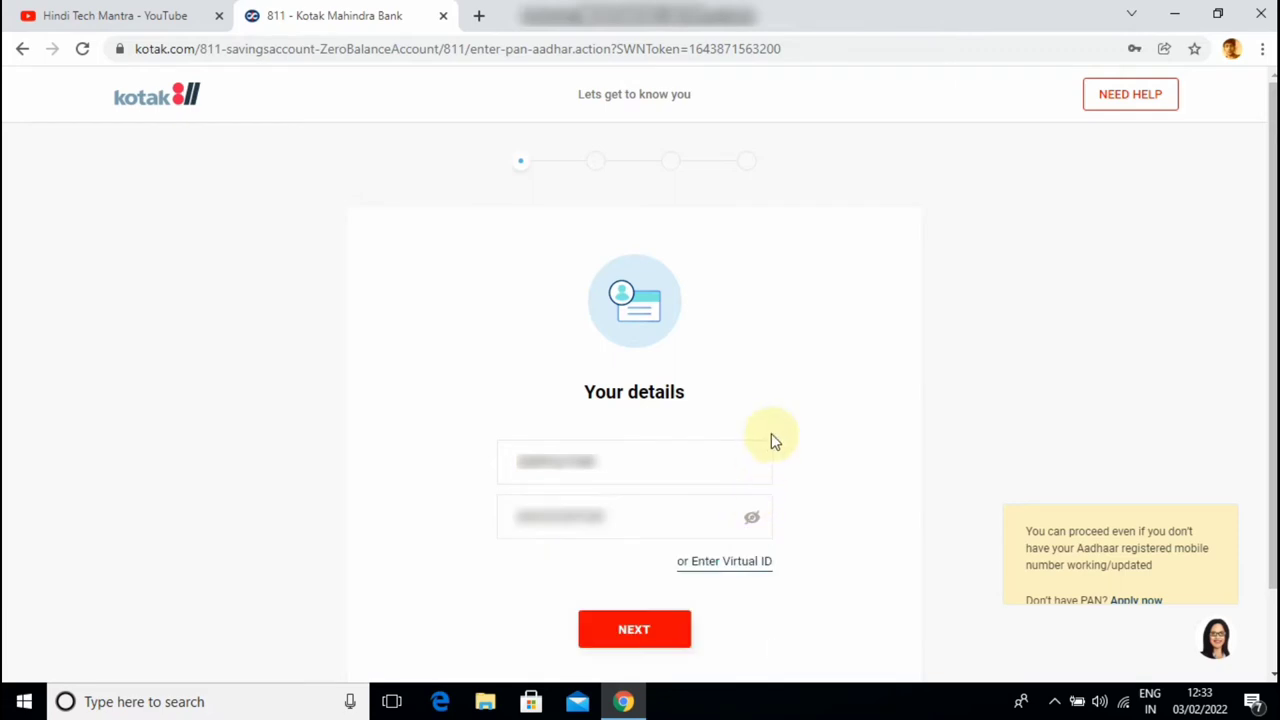
left_click(752, 517)
scroll(786, 440, "down", 1)
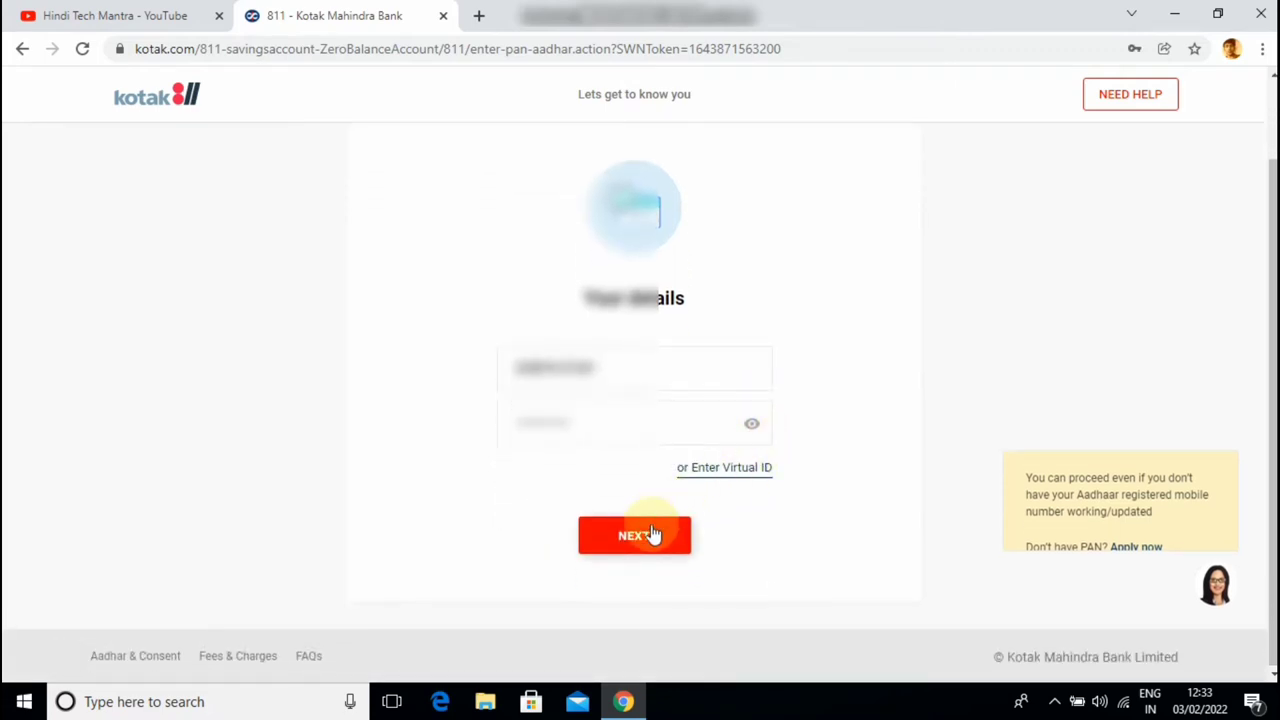
Submit the PAN and Aadhaar details and accept the Aadhaar Consent terms
left_click(634, 537)
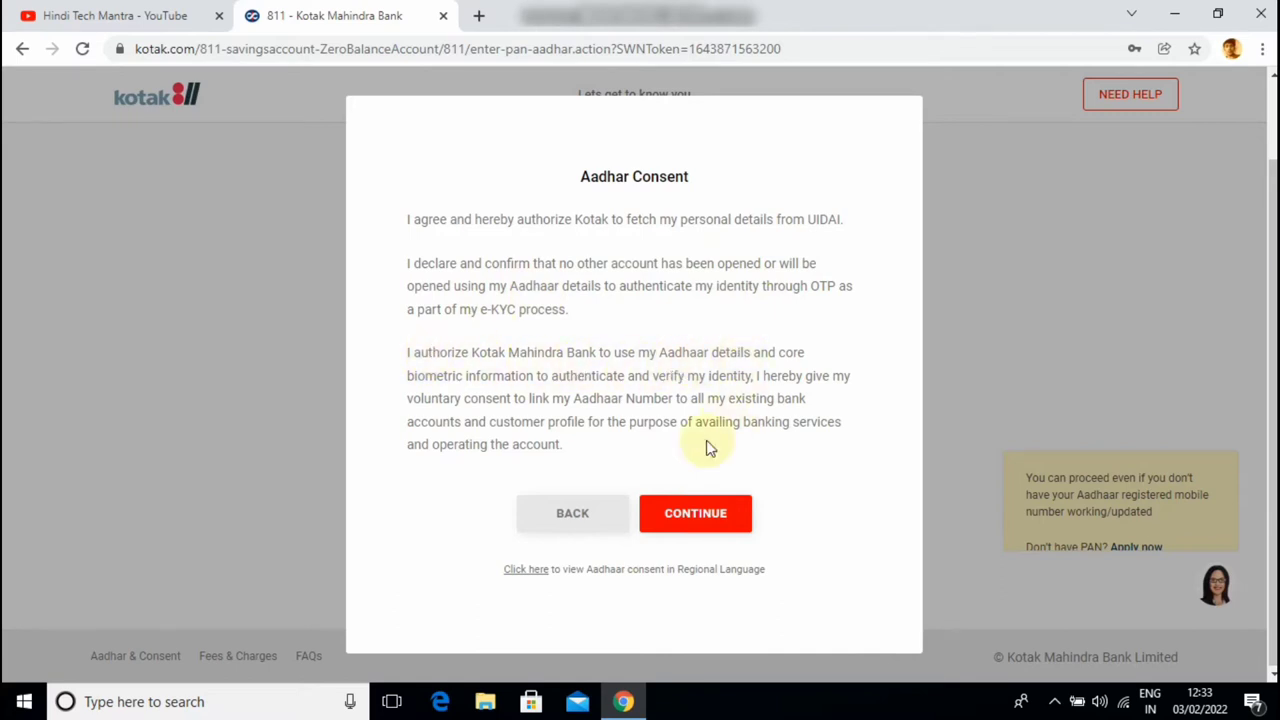
left_click(698, 522)
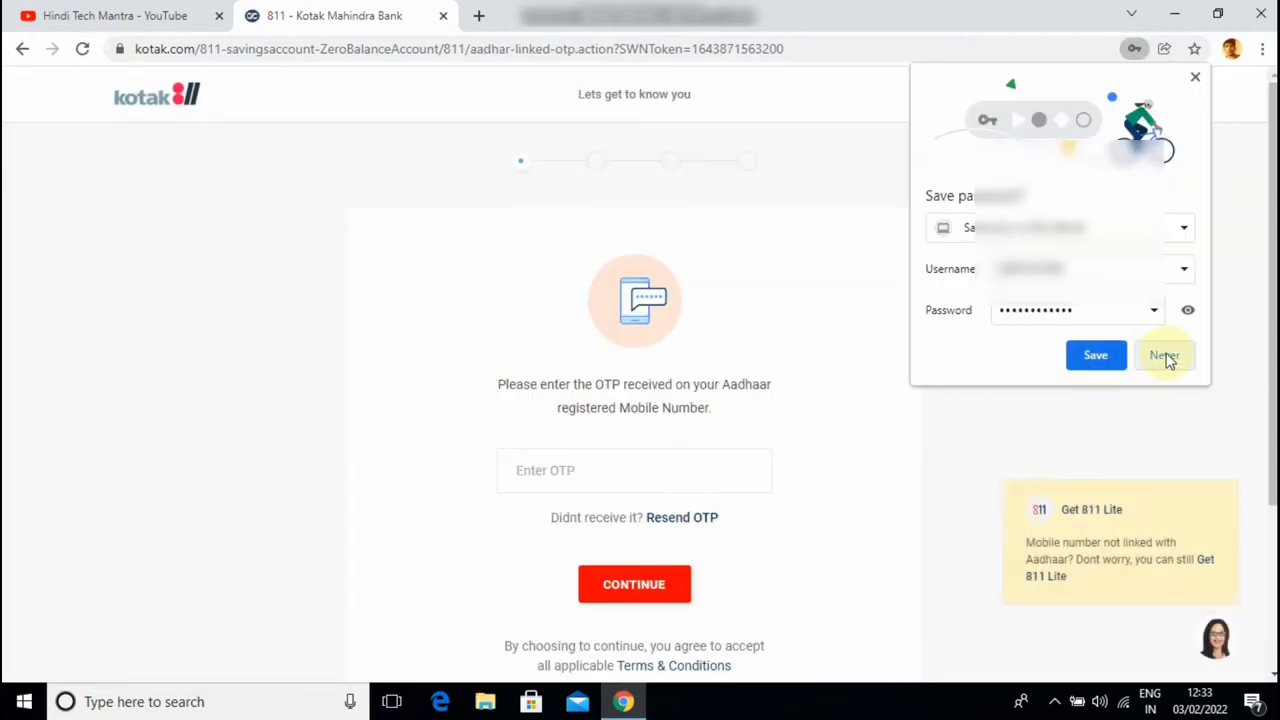
Decline Chrome's password saving, then paste the Aadhaar OTP and submit it for verification
left_click(1165, 356)
left_click(603, 456)
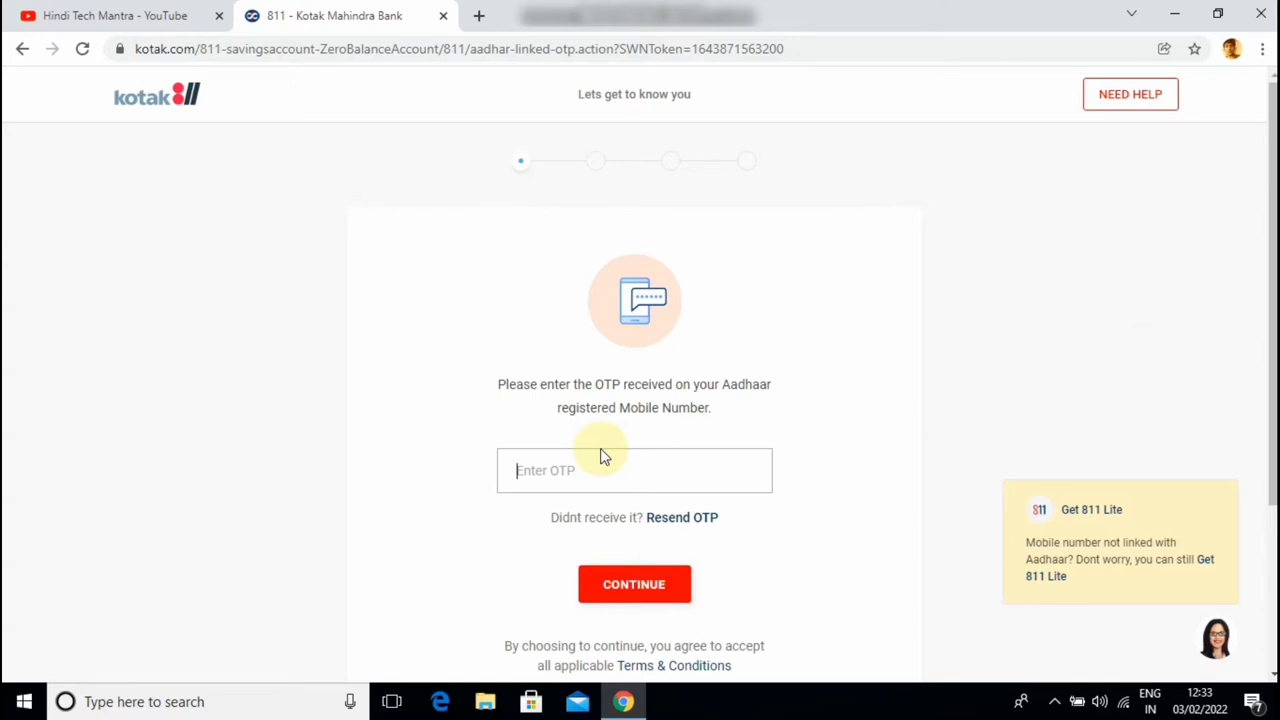
key("ctrl+v")
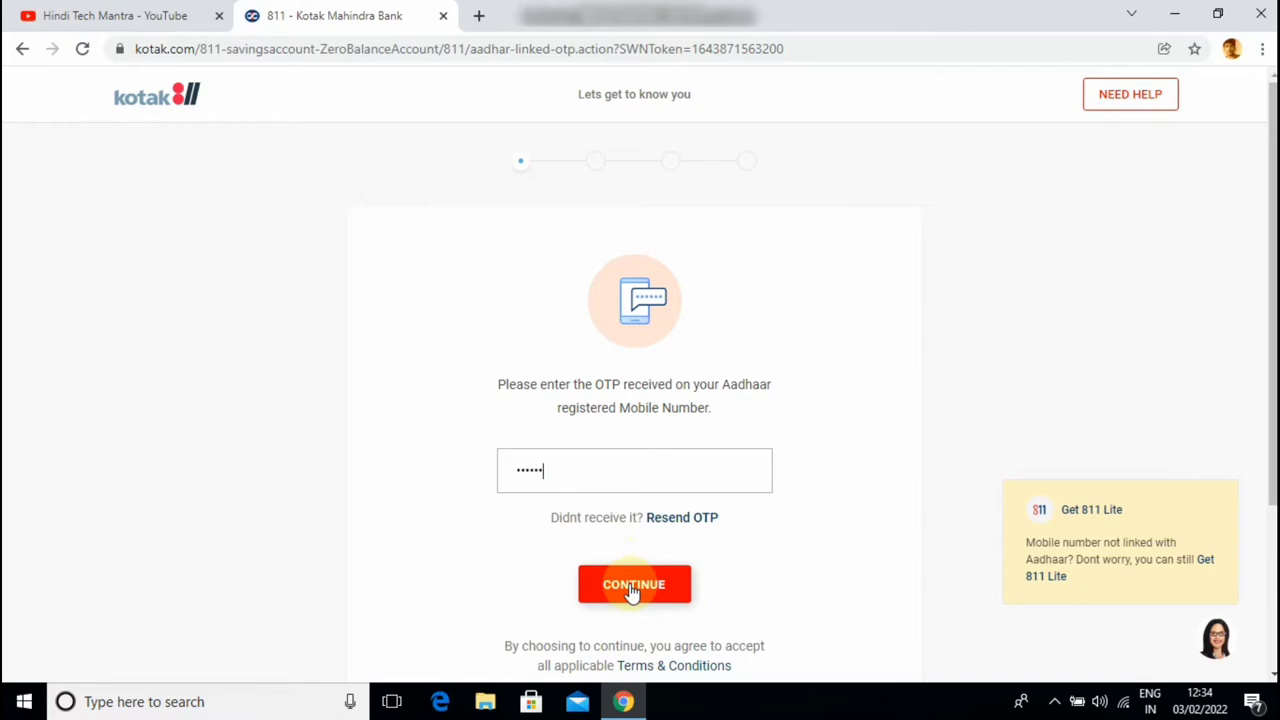
left_click(632, 591)
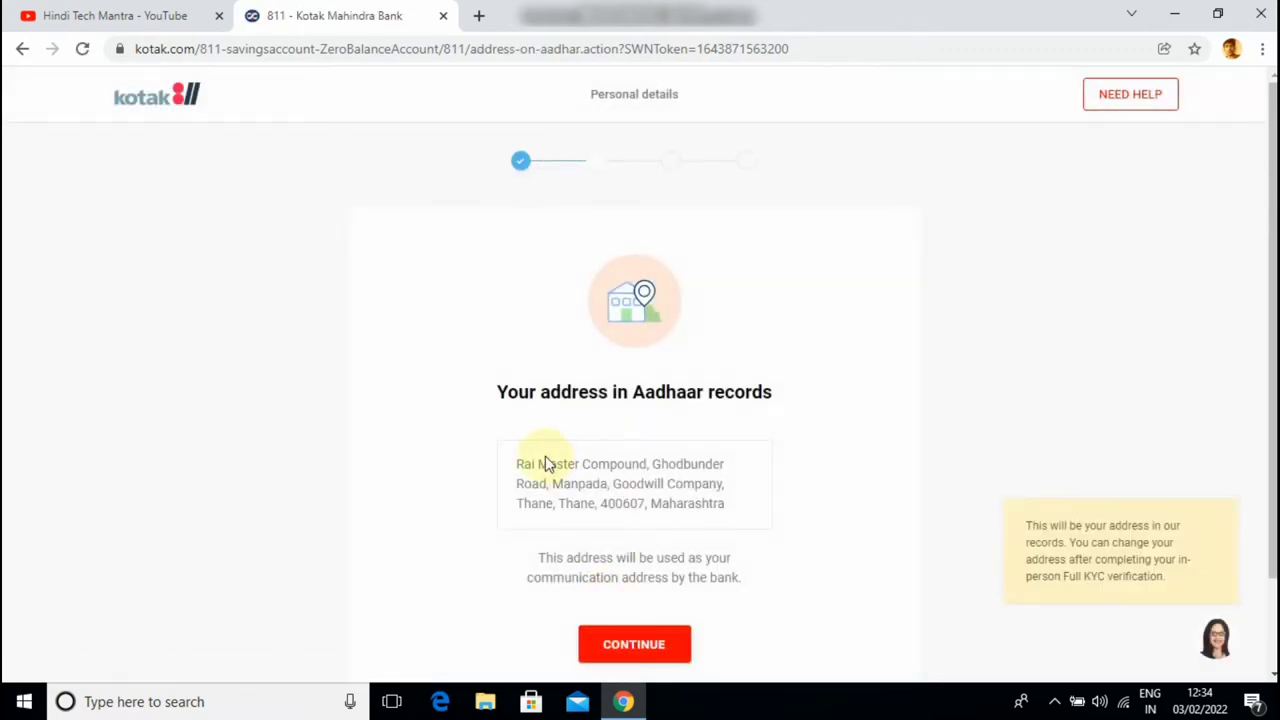
Confirm the address from Aadhaar records as the communication address
scroll(546, 435, "down", 1)
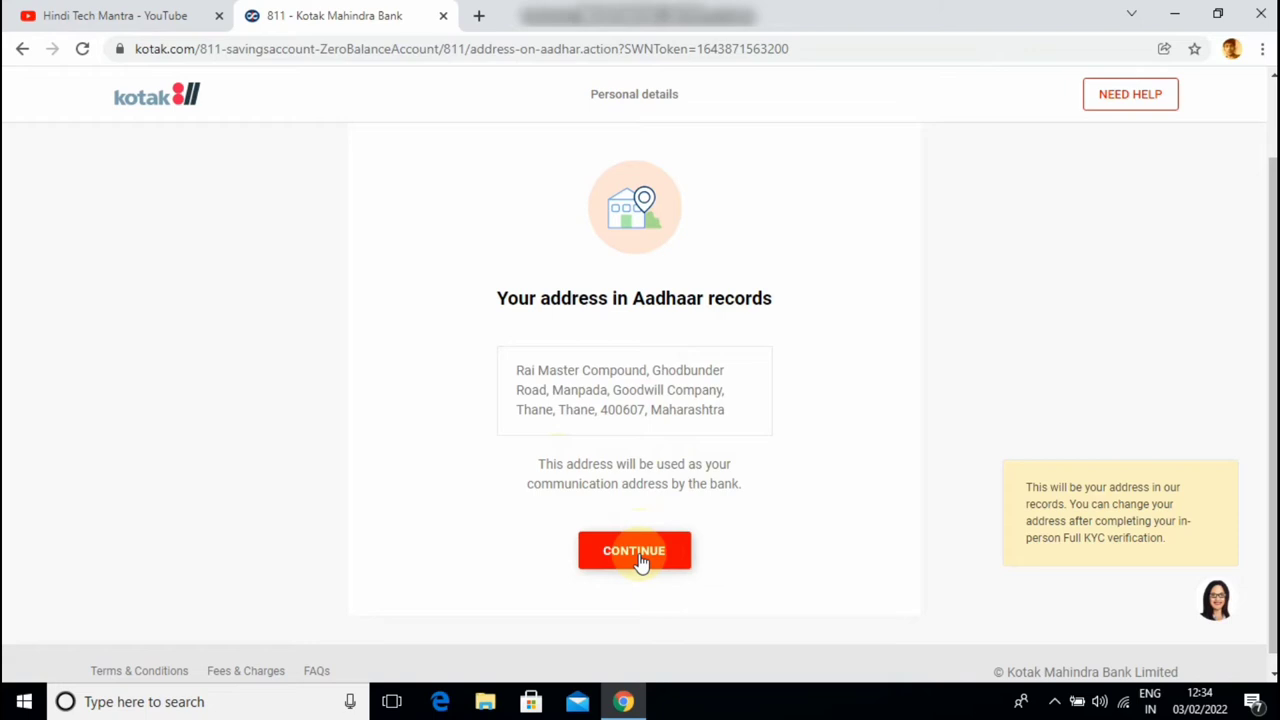
left_click(641, 562)
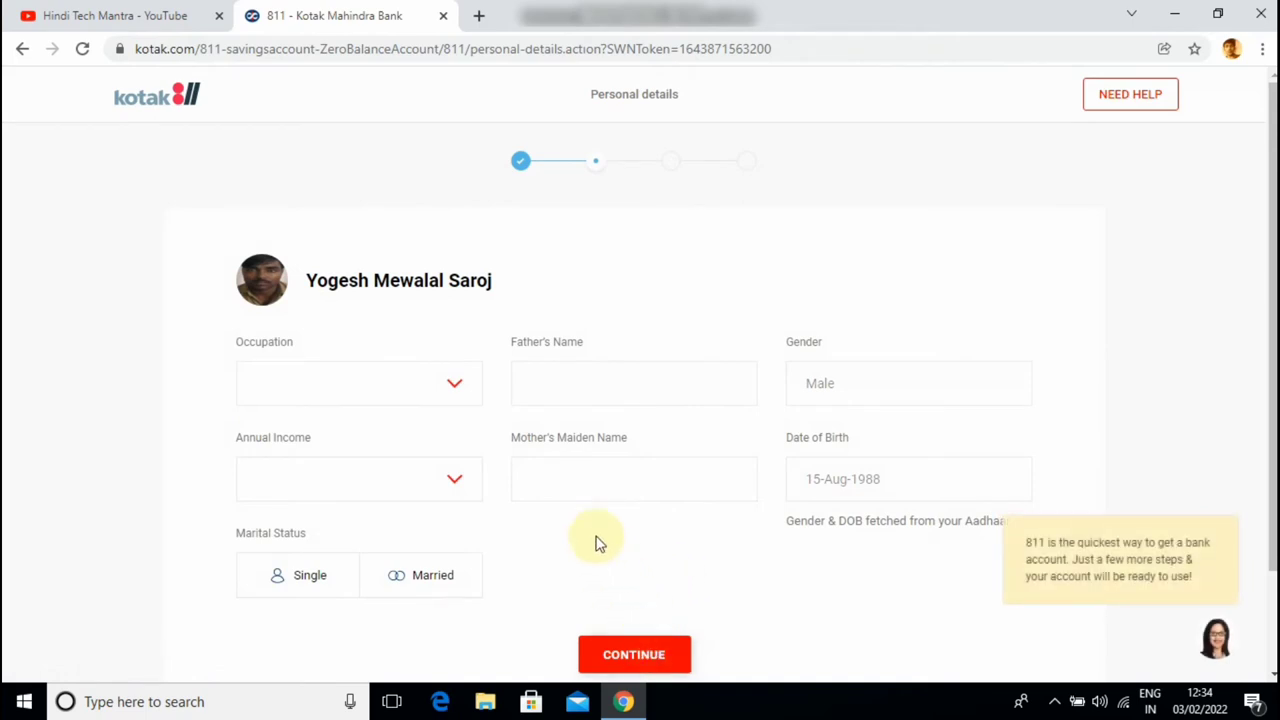
Set occupation to Self Employed and enter the father's name
left_click(415, 390)
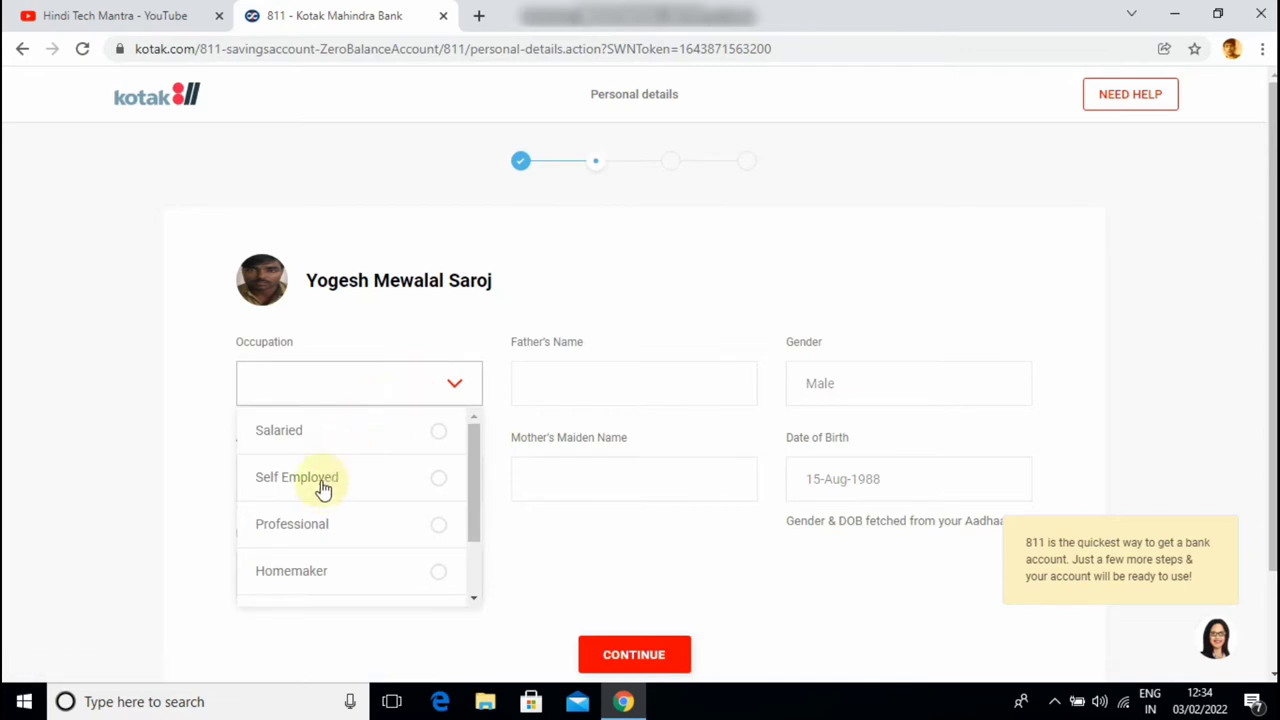
left_click(320, 482)
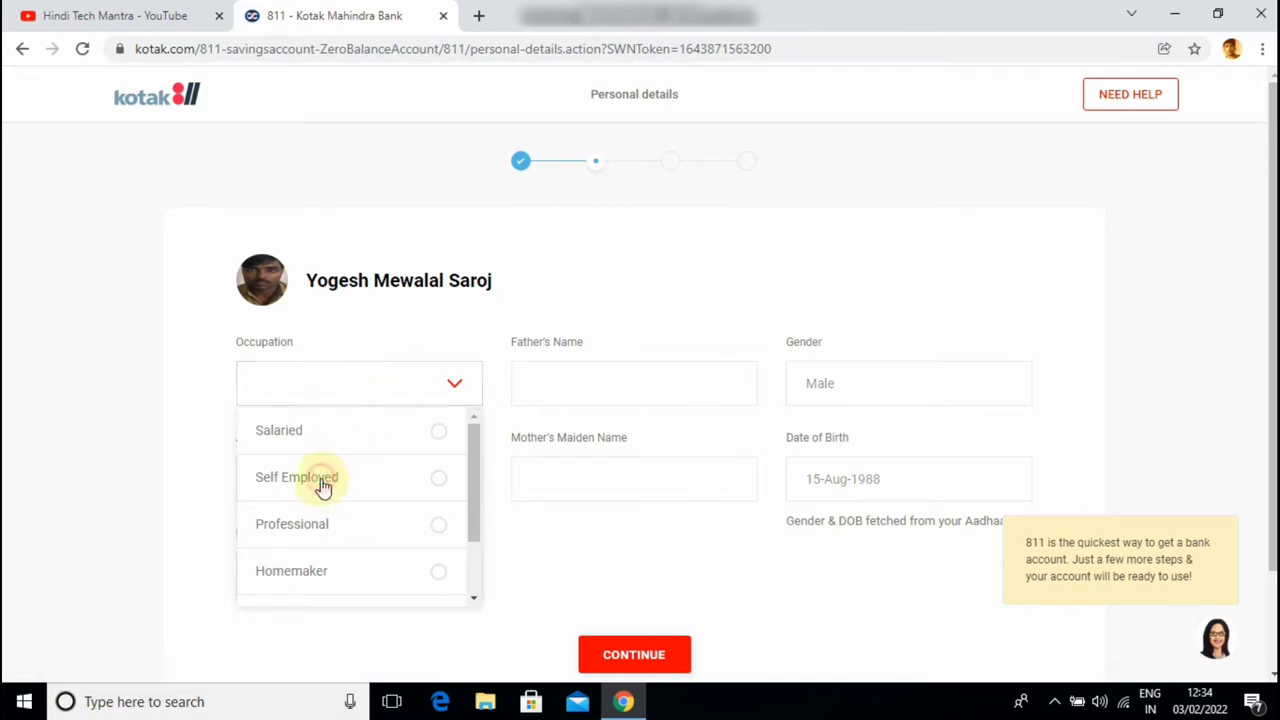
left_click(550, 380)
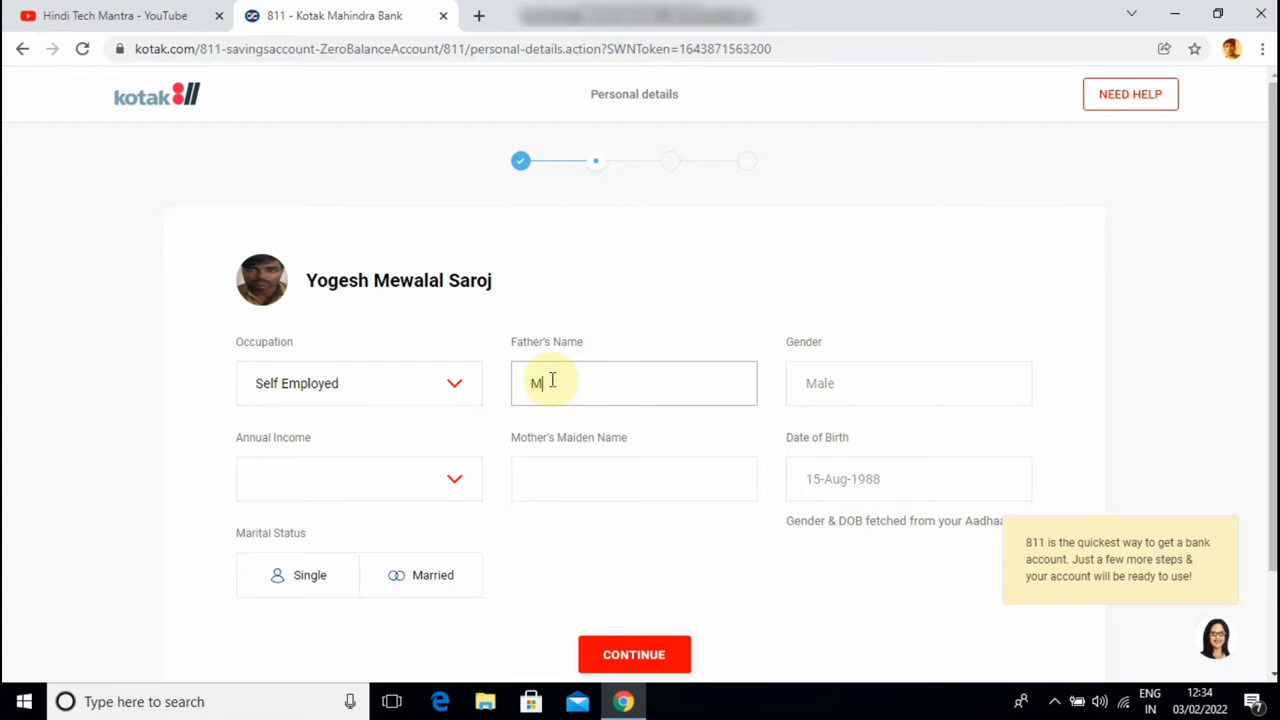
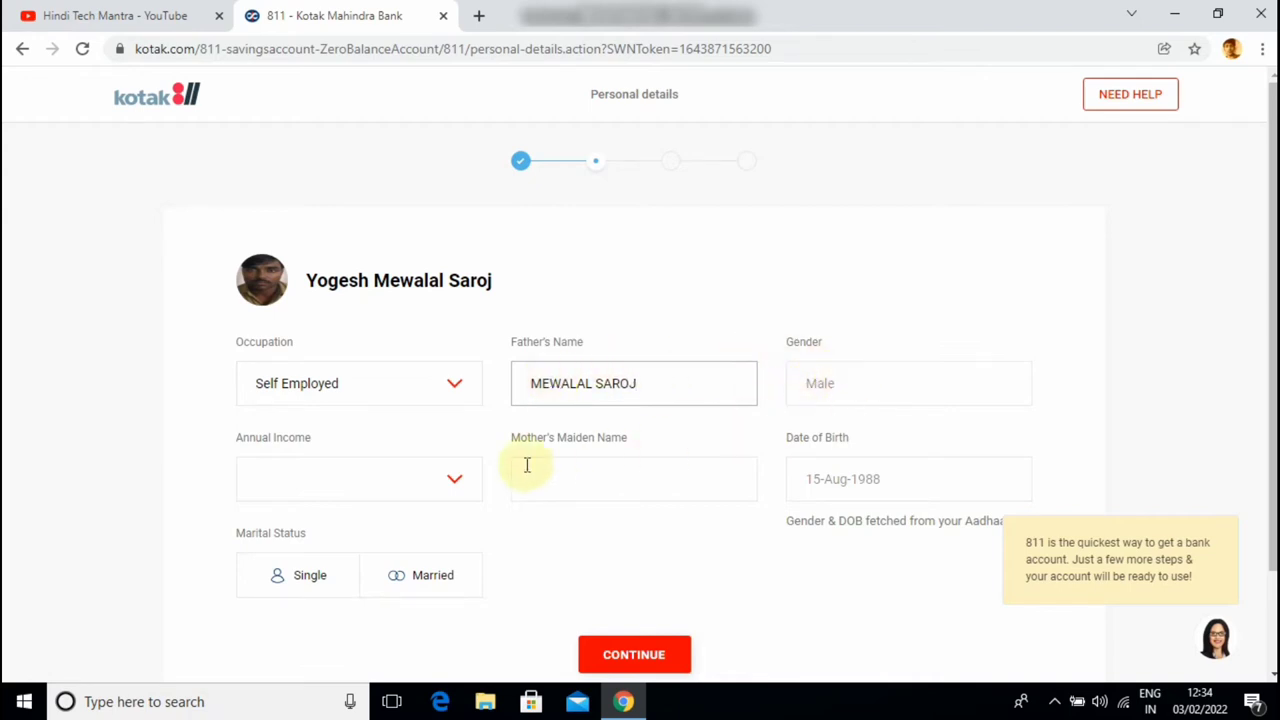
Set annual income to Less Than 2 Lakhs, enter the mother's maiden name, choose Married, and save
left_click(423, 491)
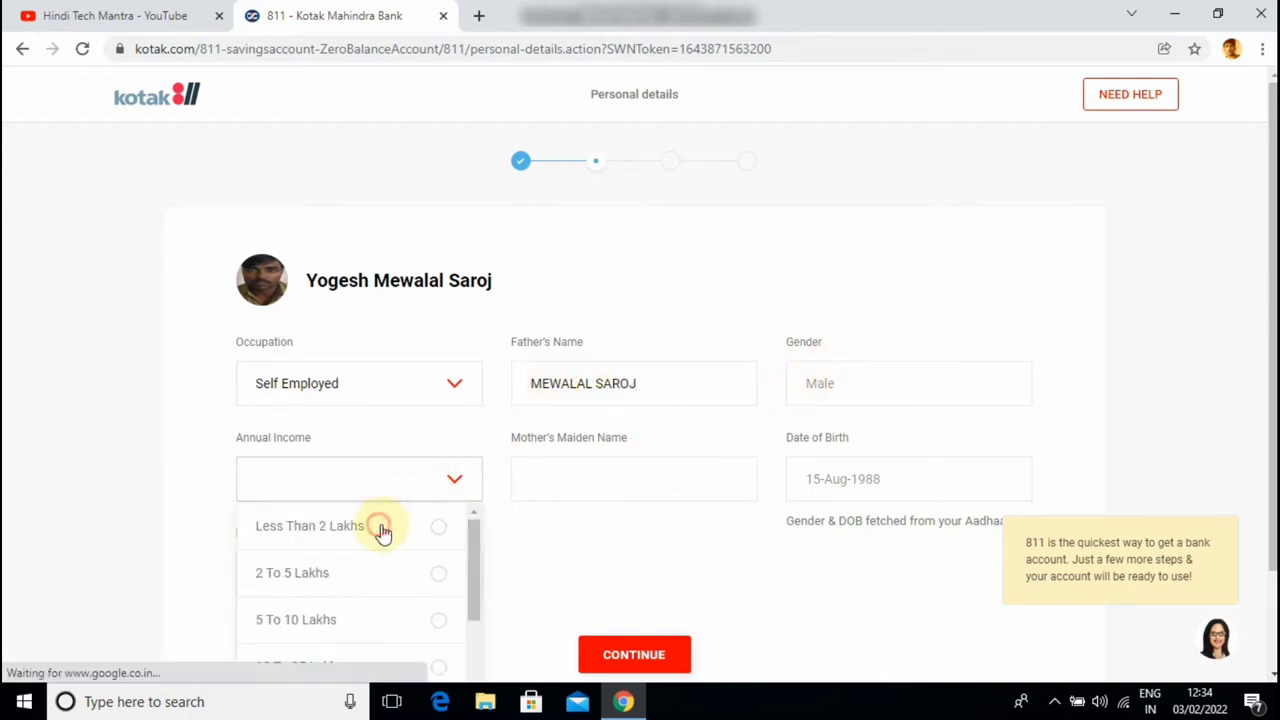
left_click(382, 526)
left_click(582, 476)
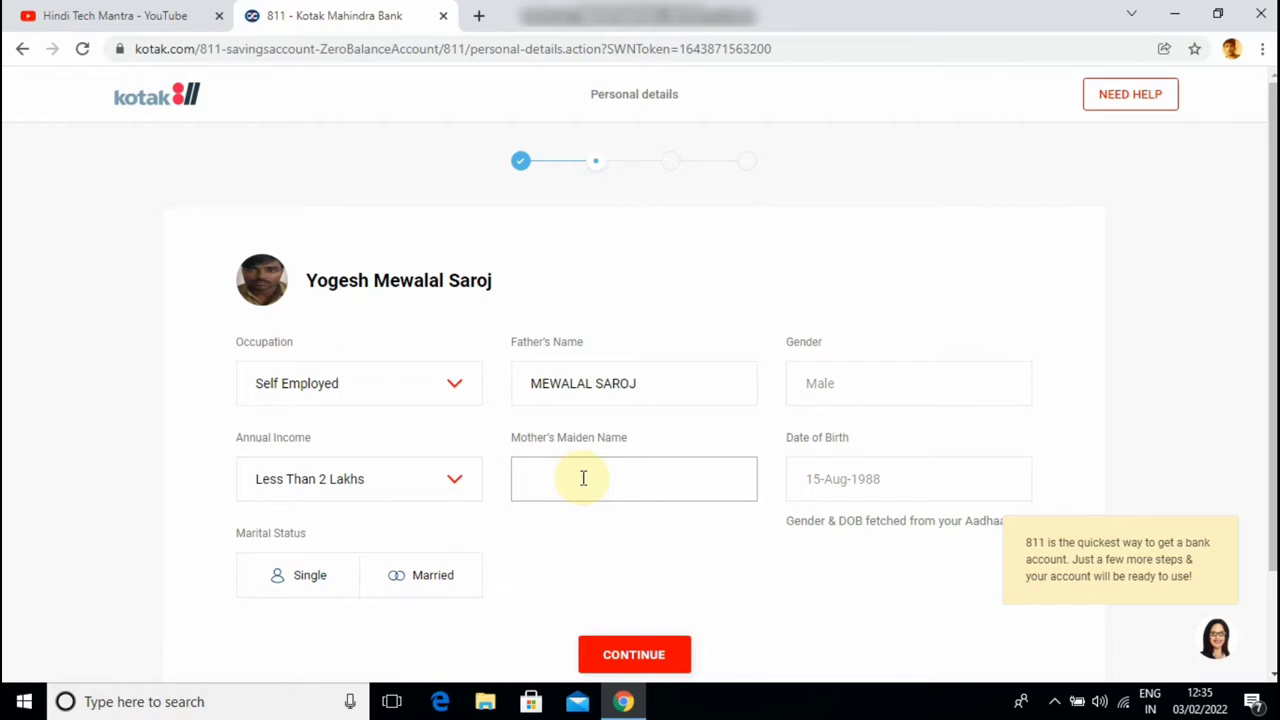
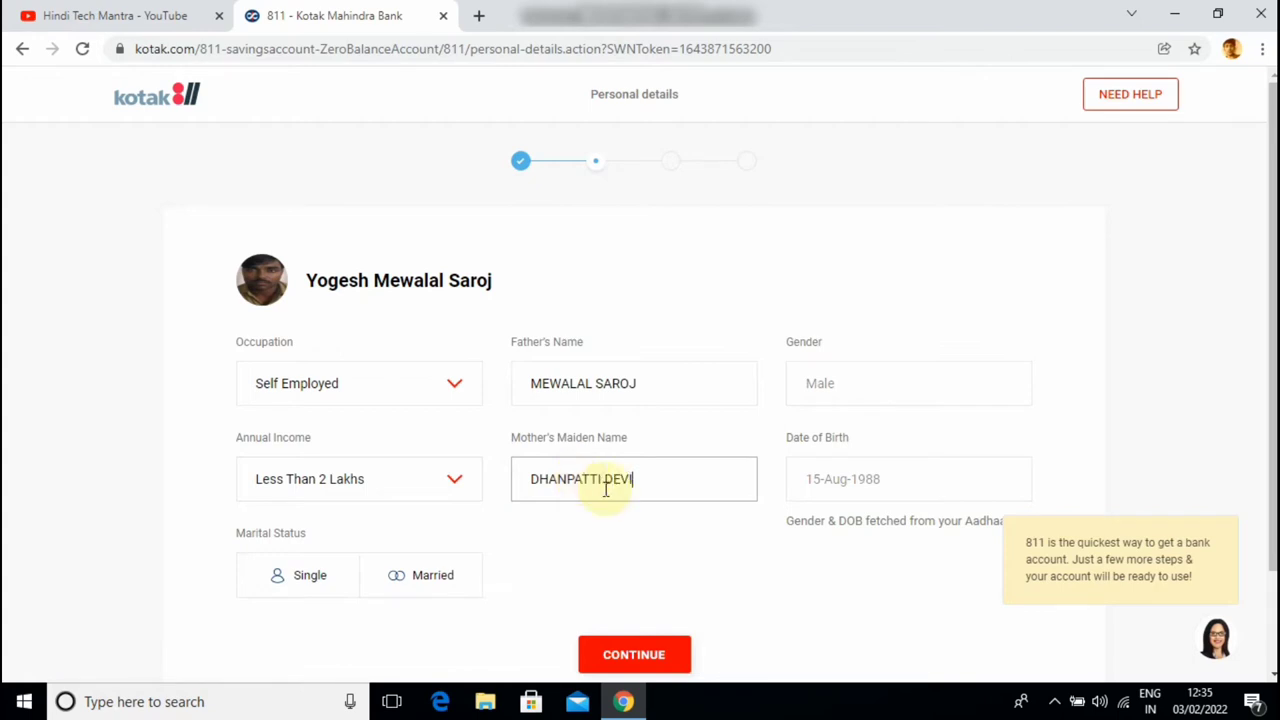
scroll(811, 503, "down", 2)
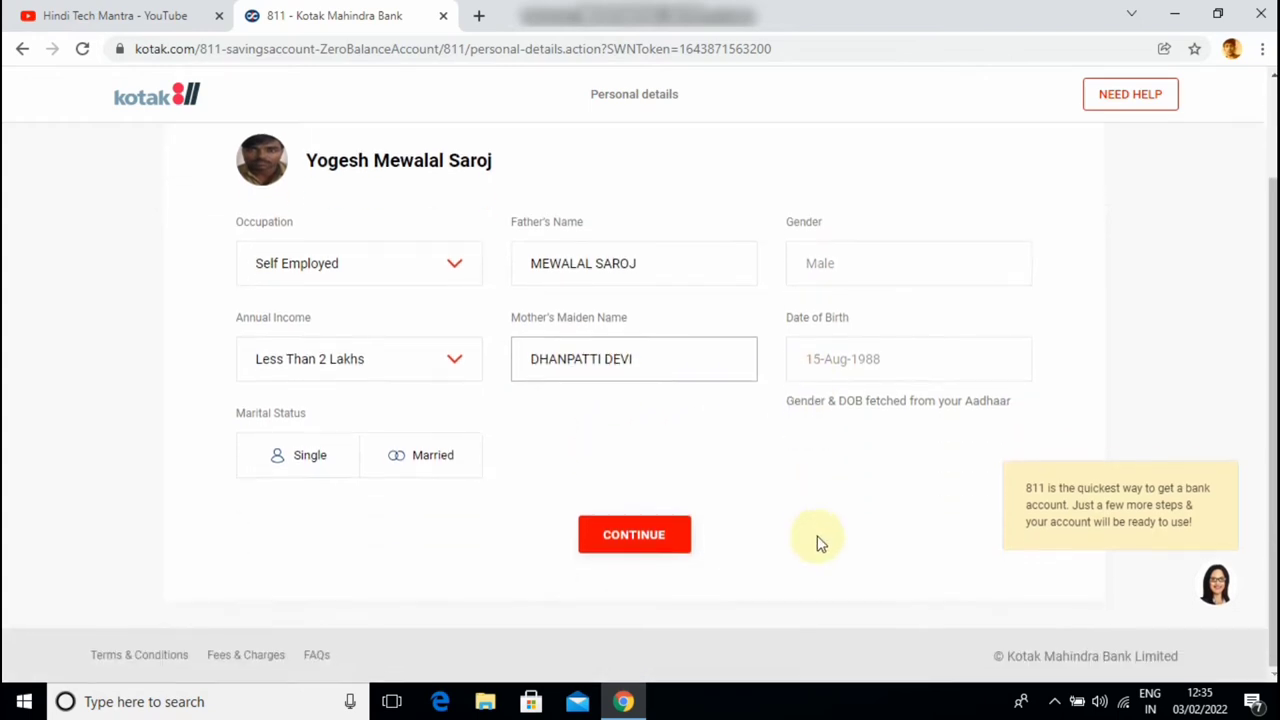
left_click(405, 458)
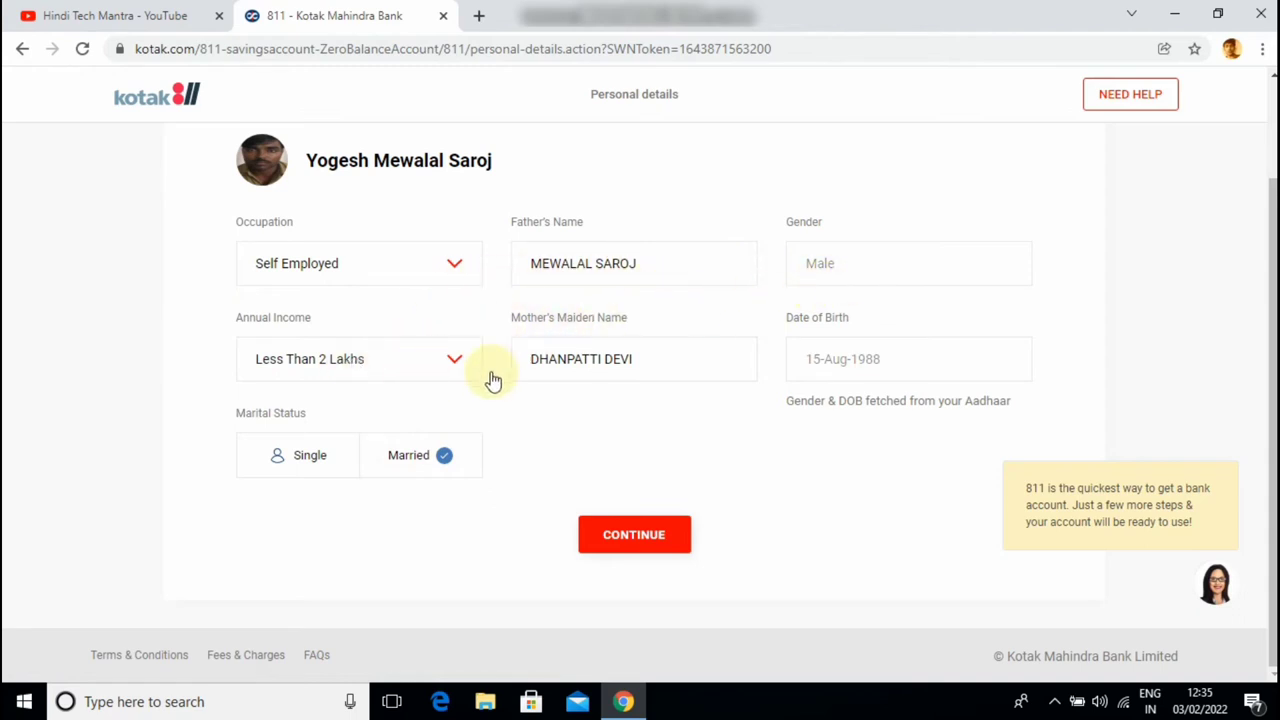
left_click(626, 538)
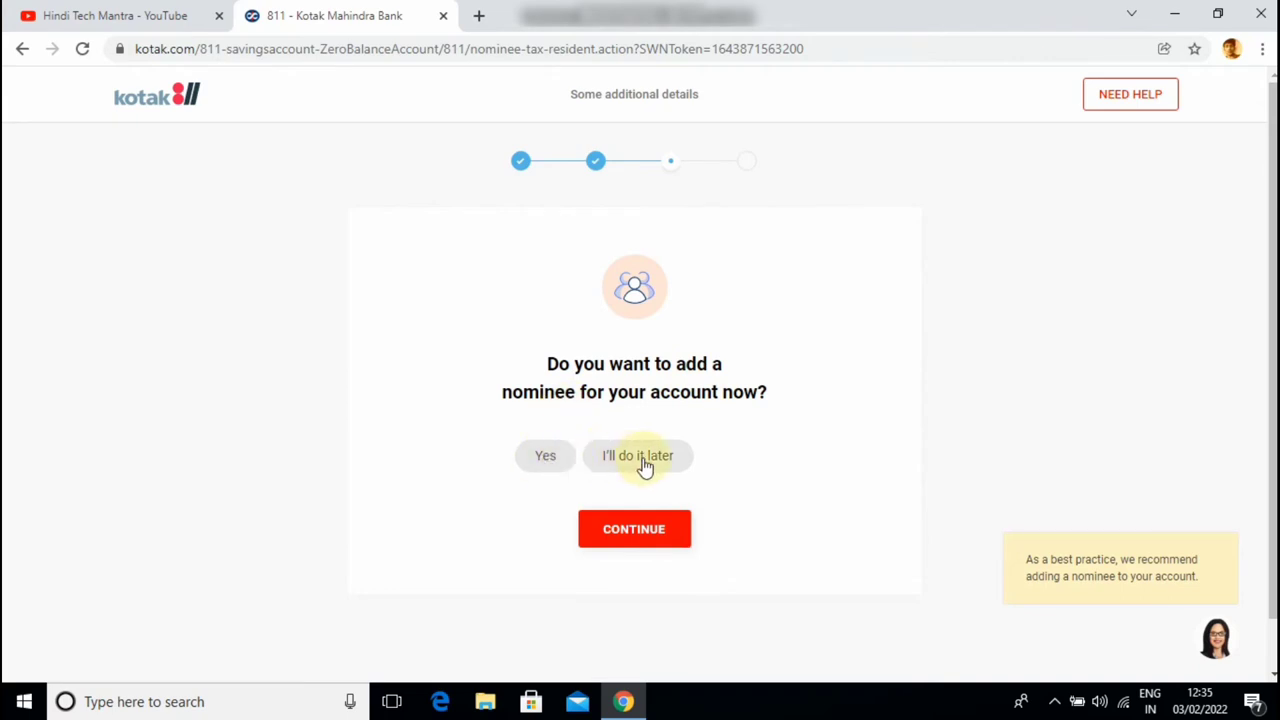
Choose to add a nominee, enter the nominee's name, and set relationship to WIFE
left_click(547, 460)
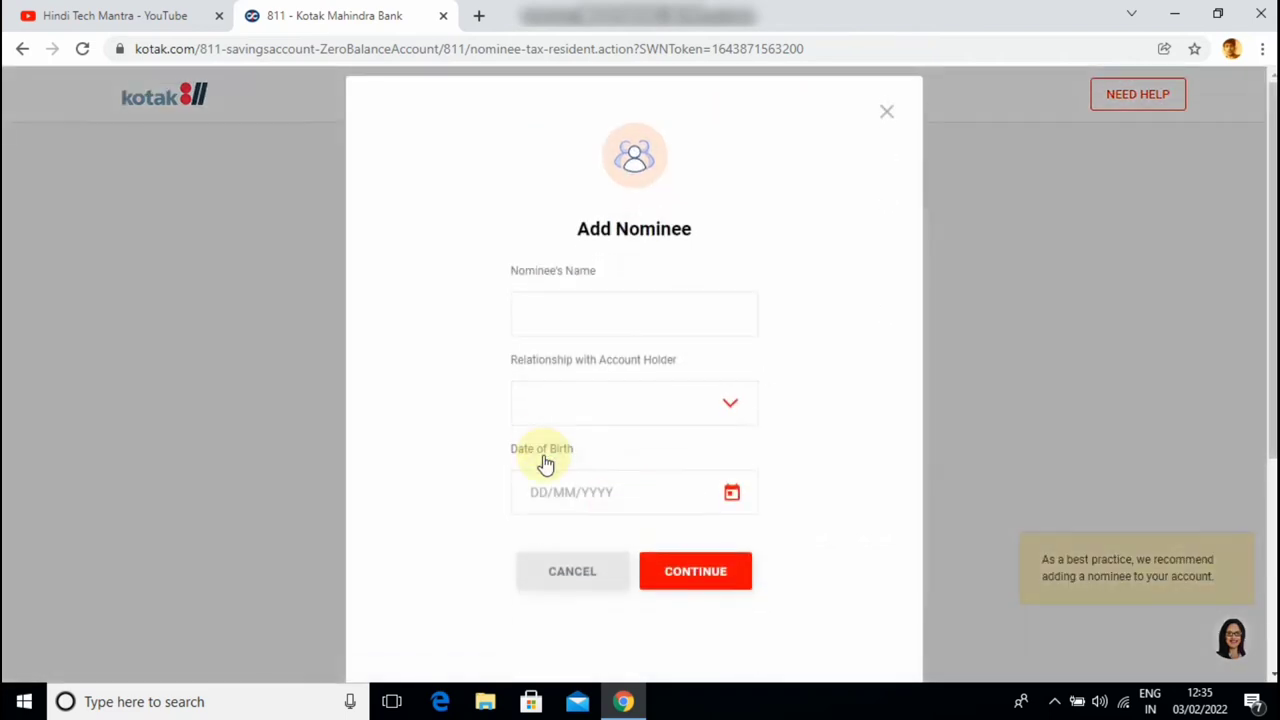
left_click(563, 311)
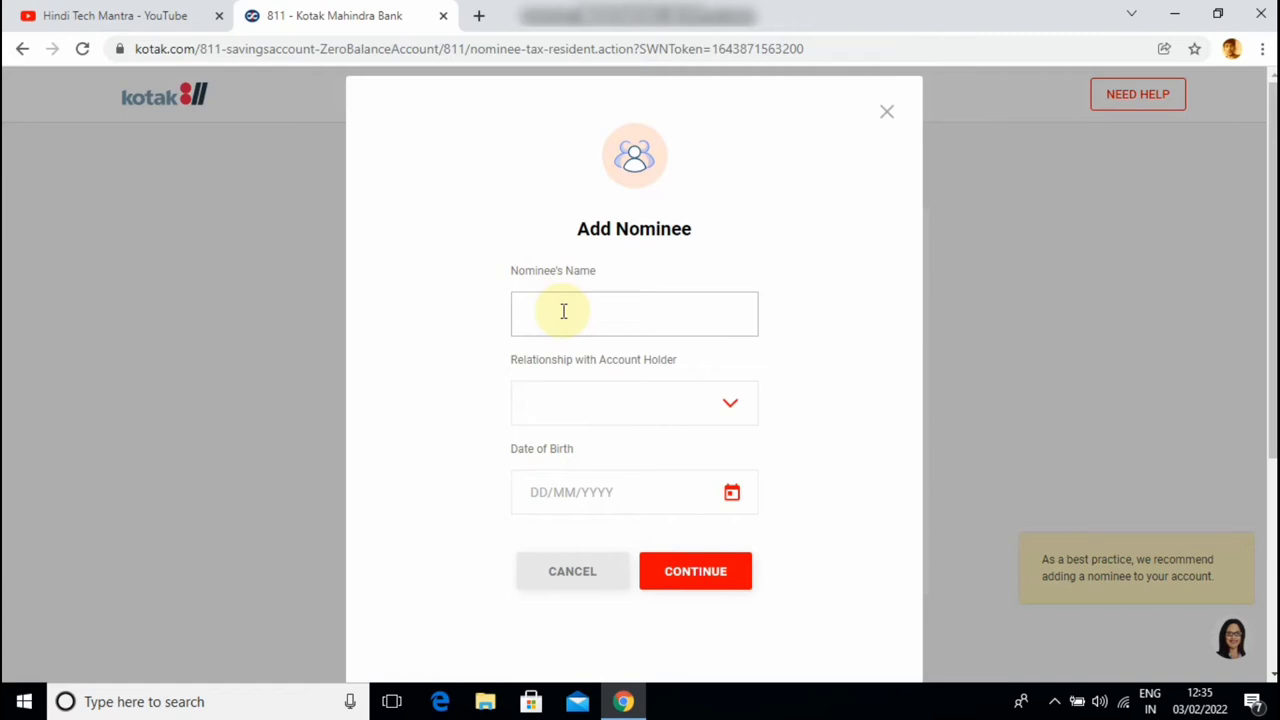
left_click(612, 402)
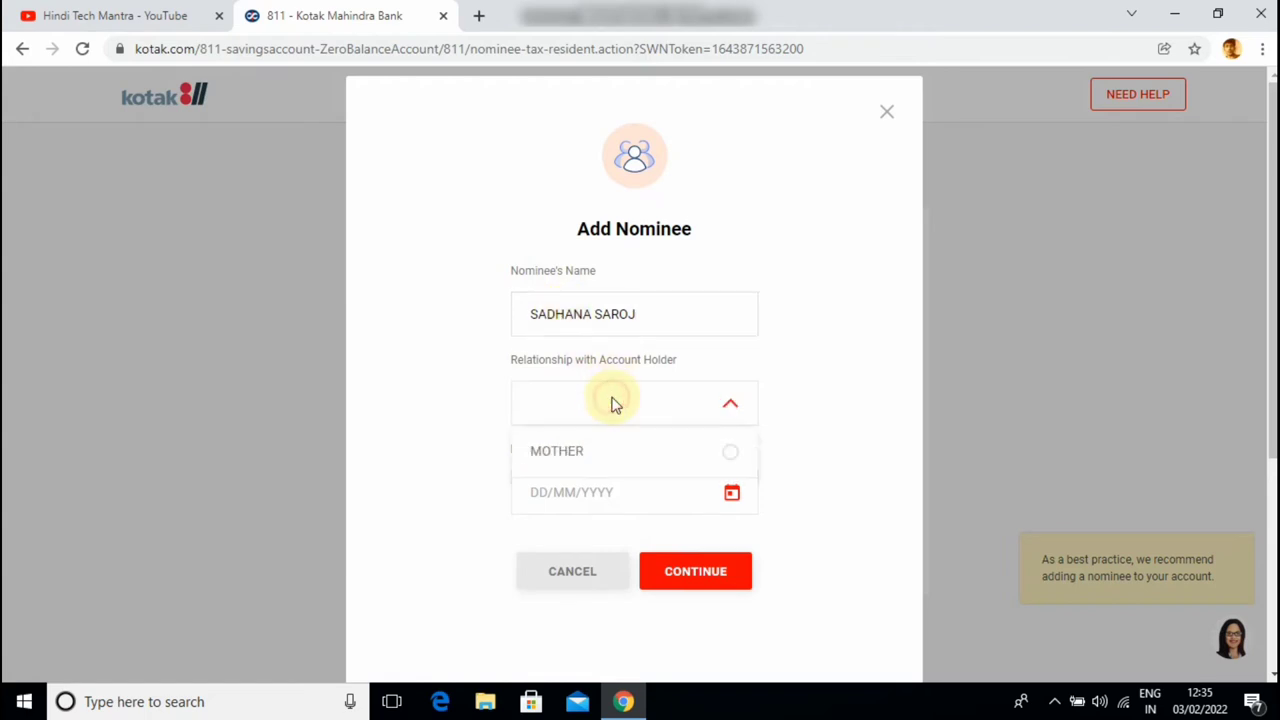
left_click(545, 551)
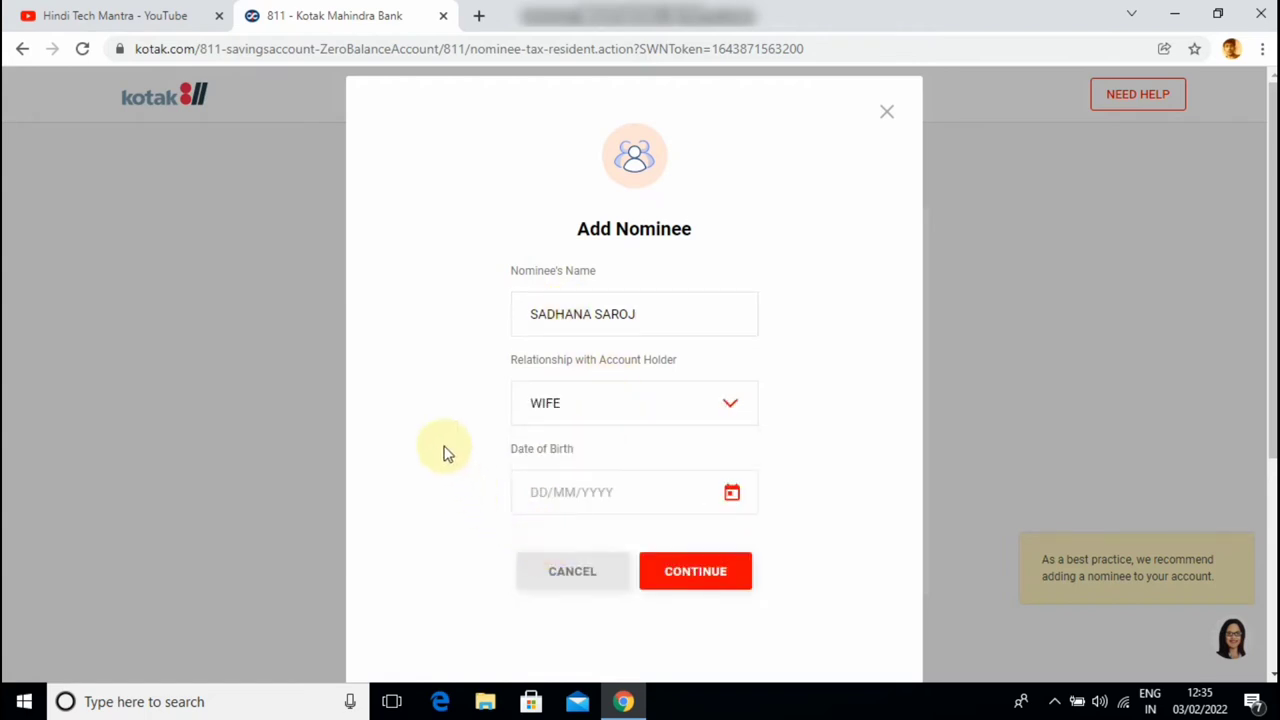
scroll(452, 405, "down", 1)
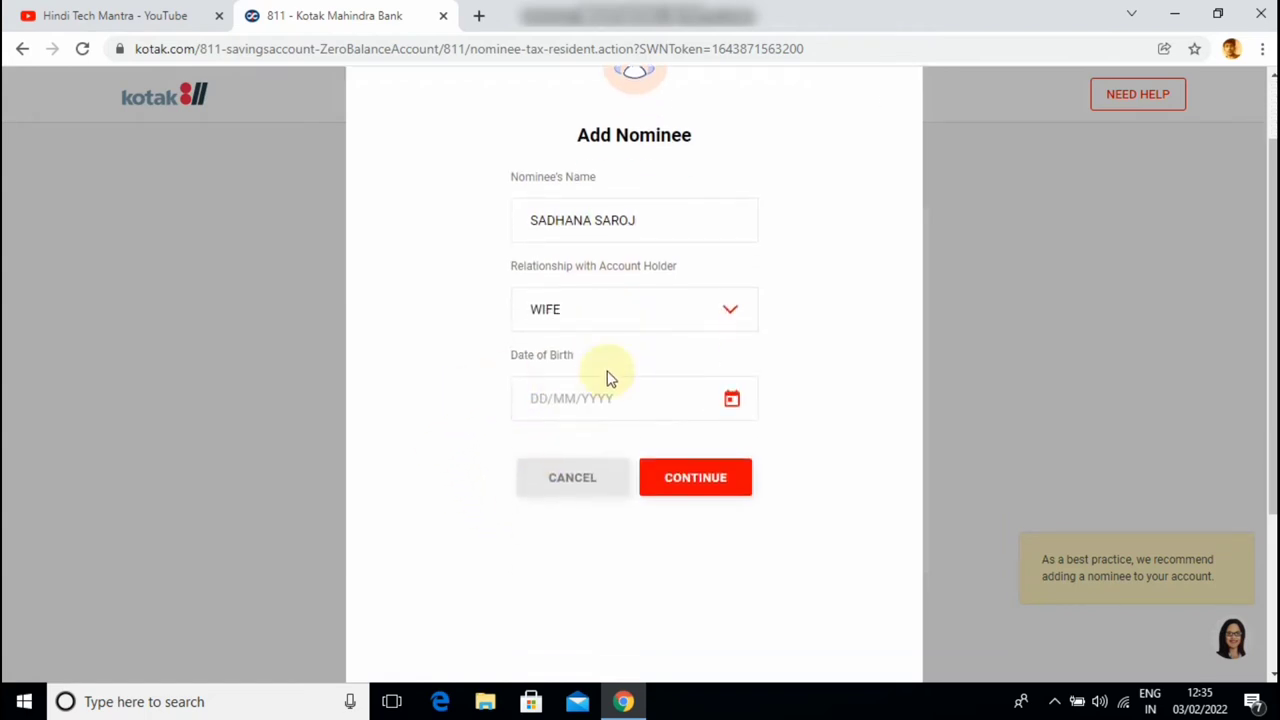
left_click(733, 400)
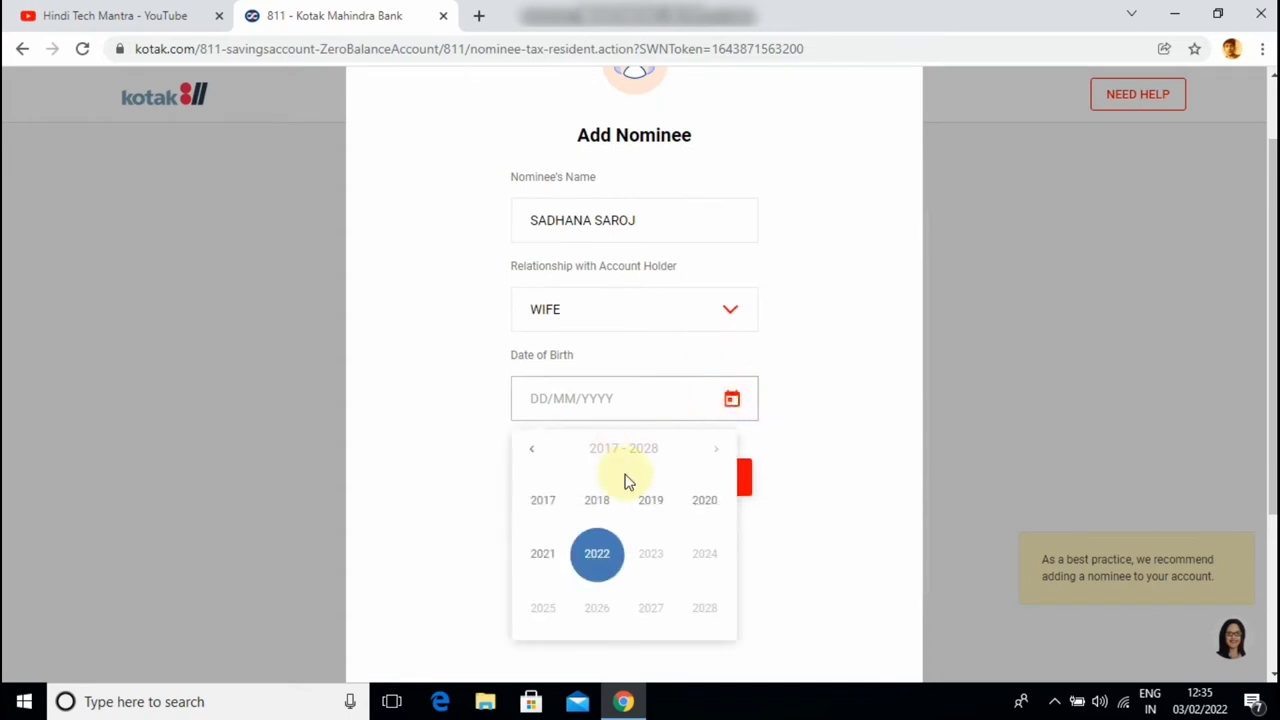
left_click(531, 449)
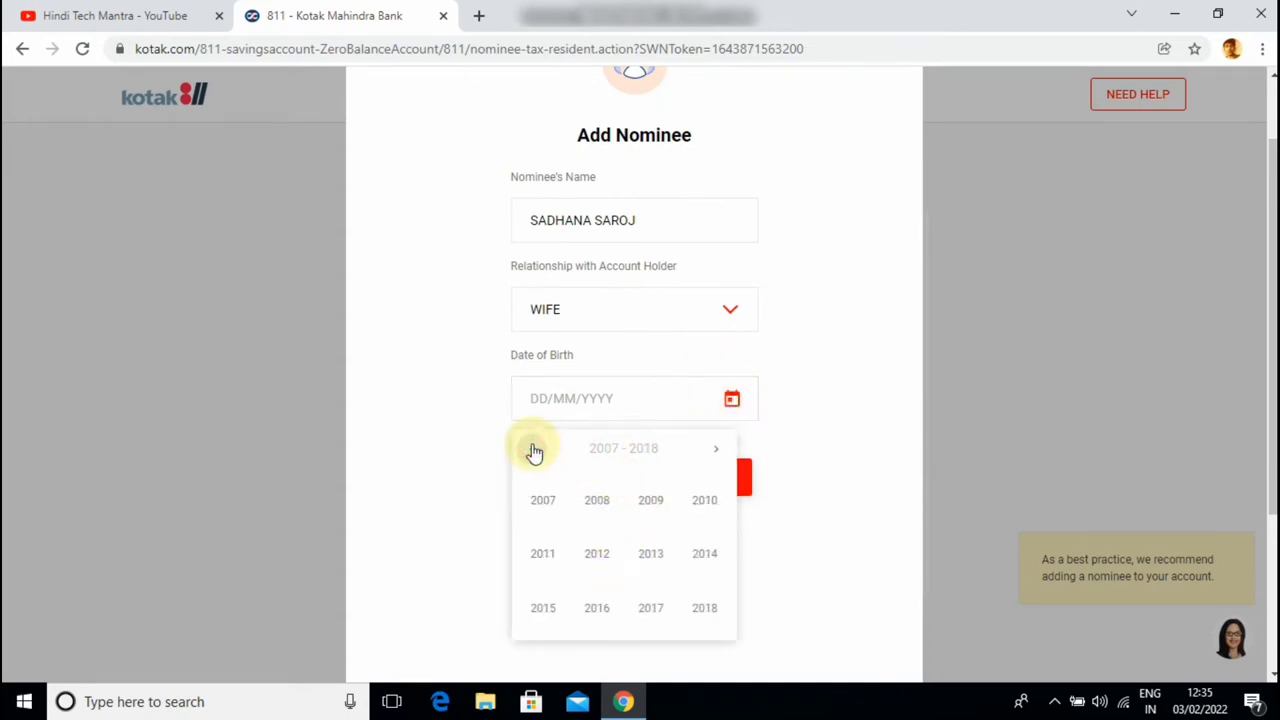
left_click(532, 450)
left_click(532, 450)
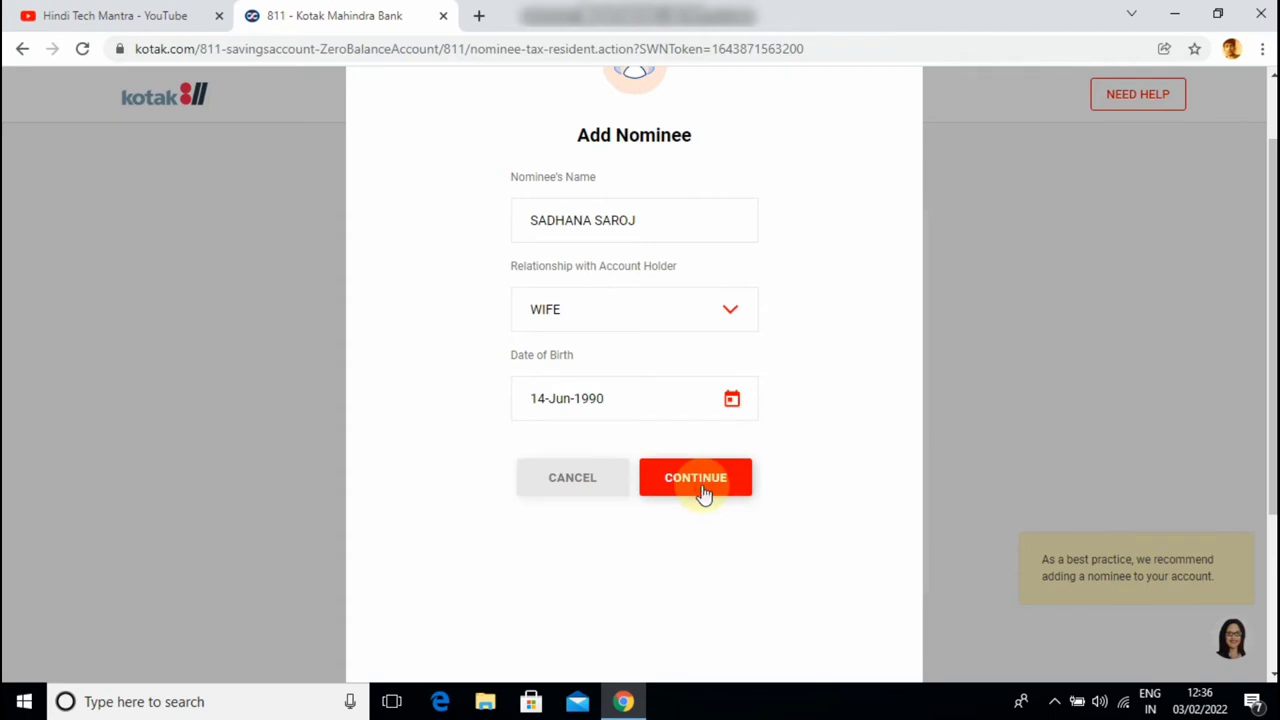
left_click(704, 495)
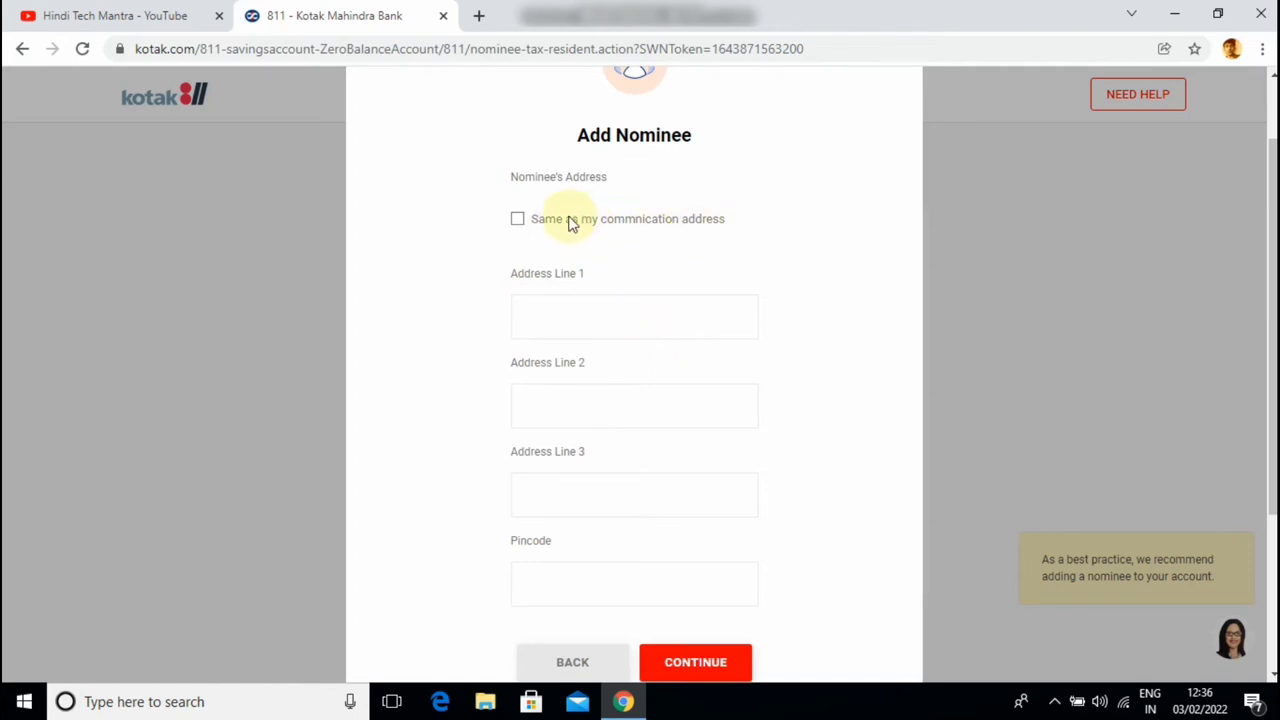
Make the nominee's address the same as the communication address and confirm it
left_click(517, 221)
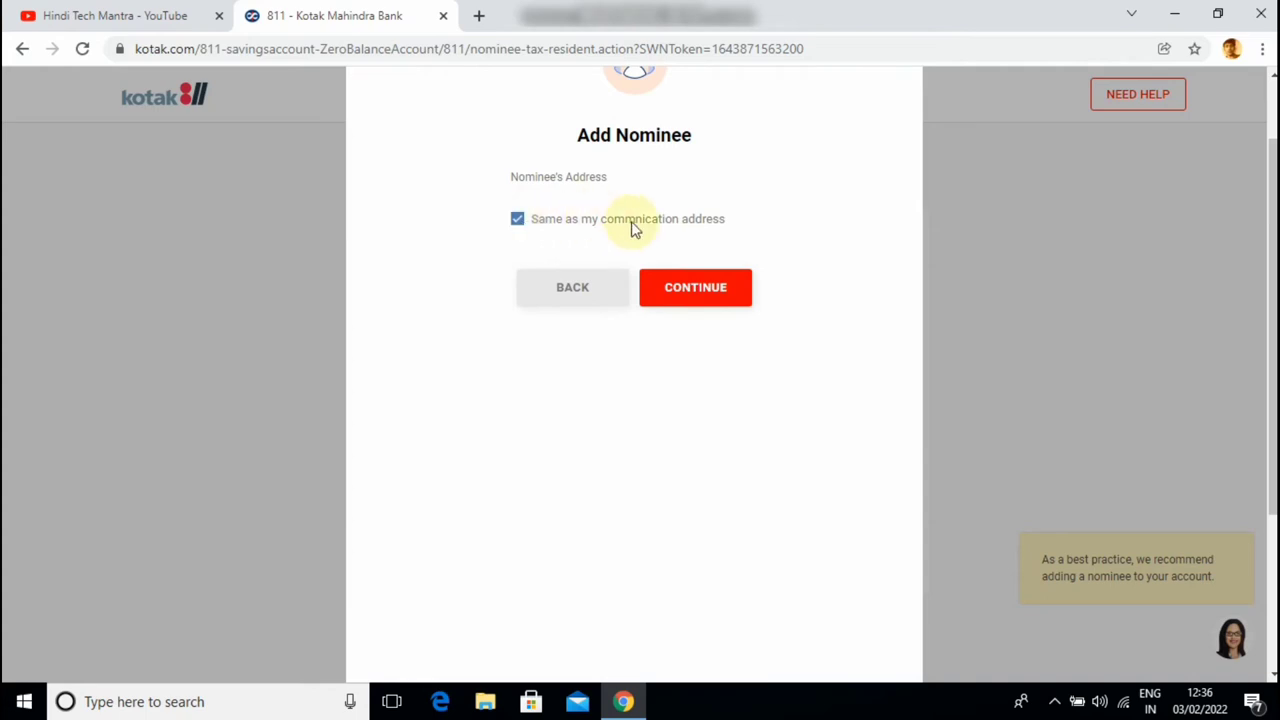
left_click(720, 302)
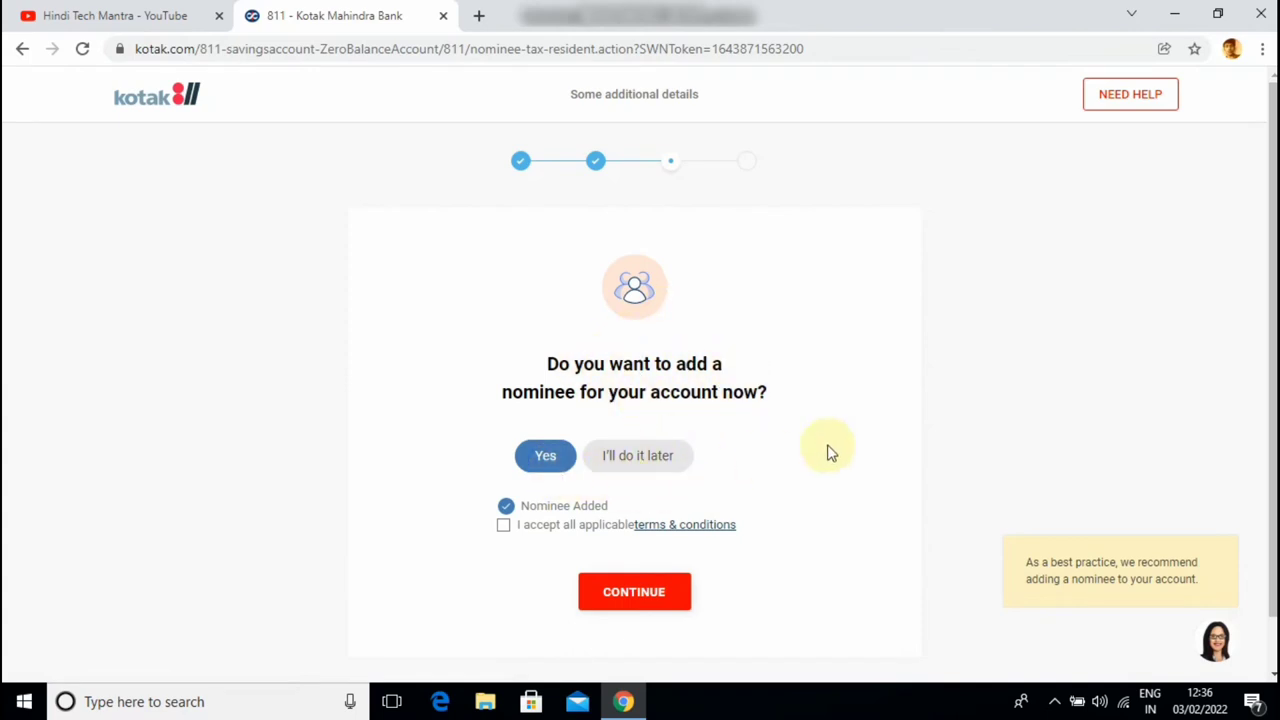
Tick 'I accept all applicable terms & conditions' on the review page
scroll(905, 320, "down", 1)
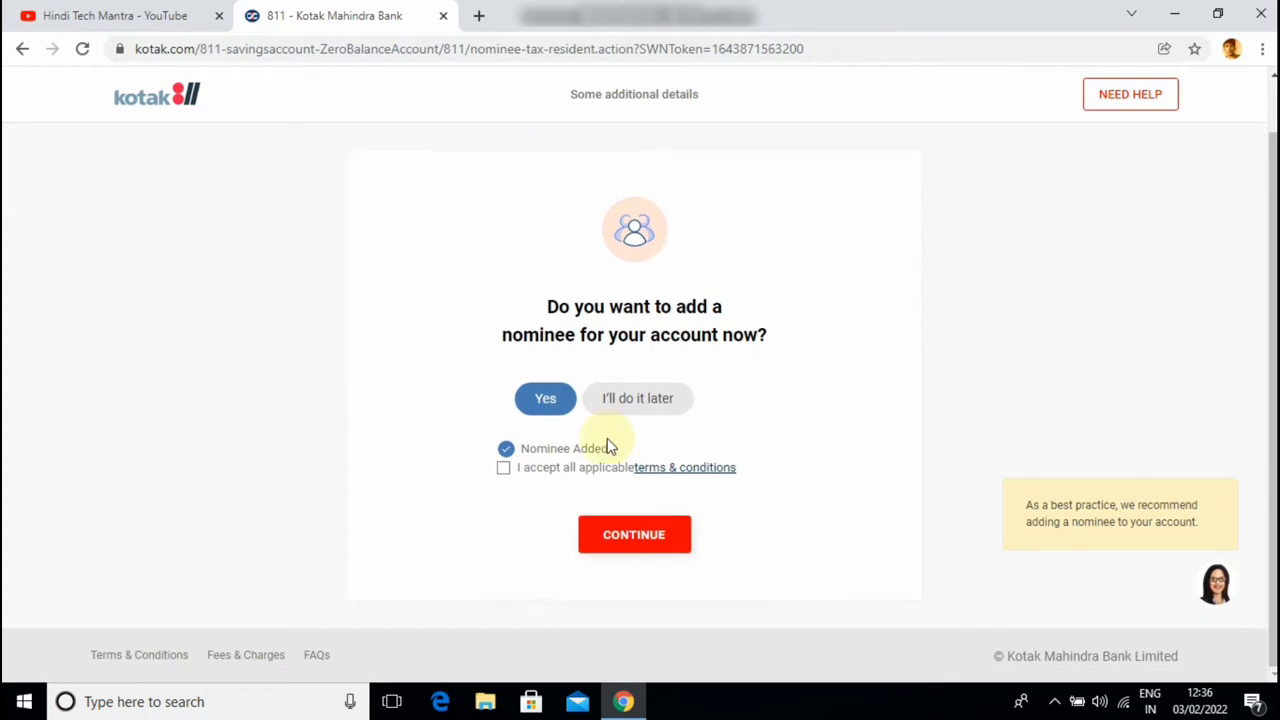
left_click(504, 474)
Confirm the reviewed details and accept the declarations, including the Virtual Payment Address consent
left_click(632, 536)
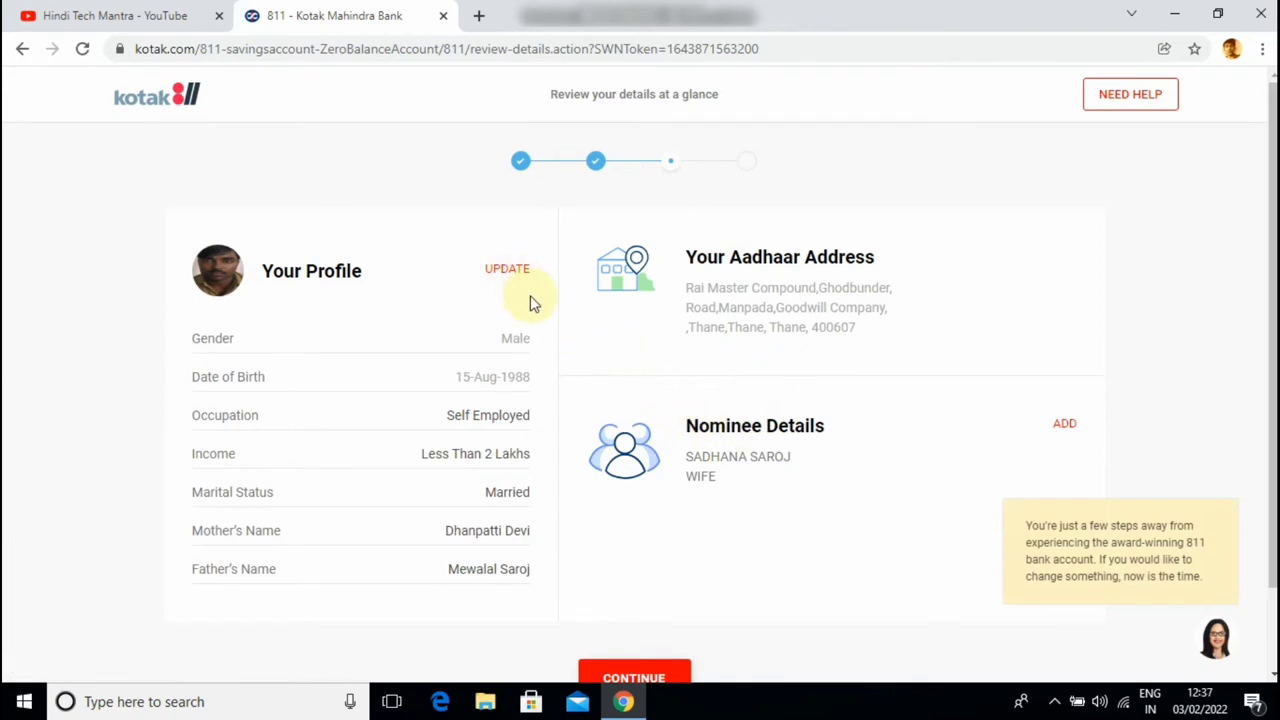
scroll(565, 363, "down", 1)
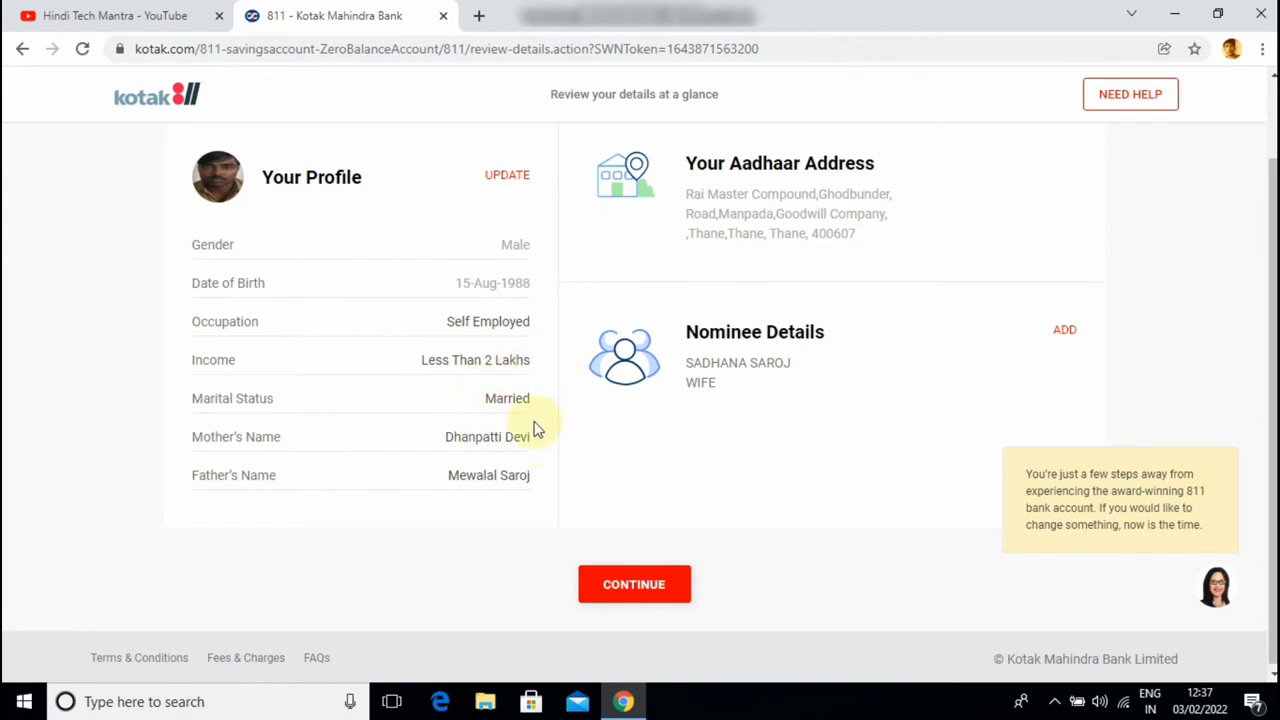
left_click(643, 587)
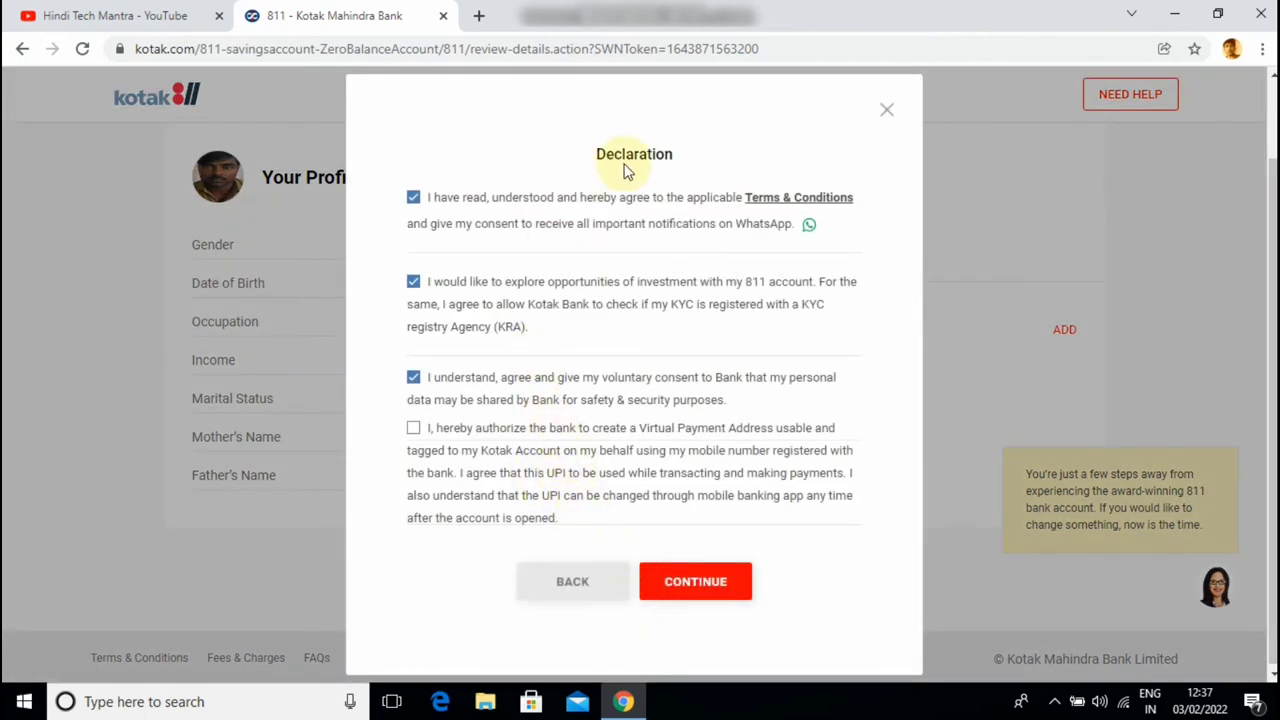
left_click(413, 427)
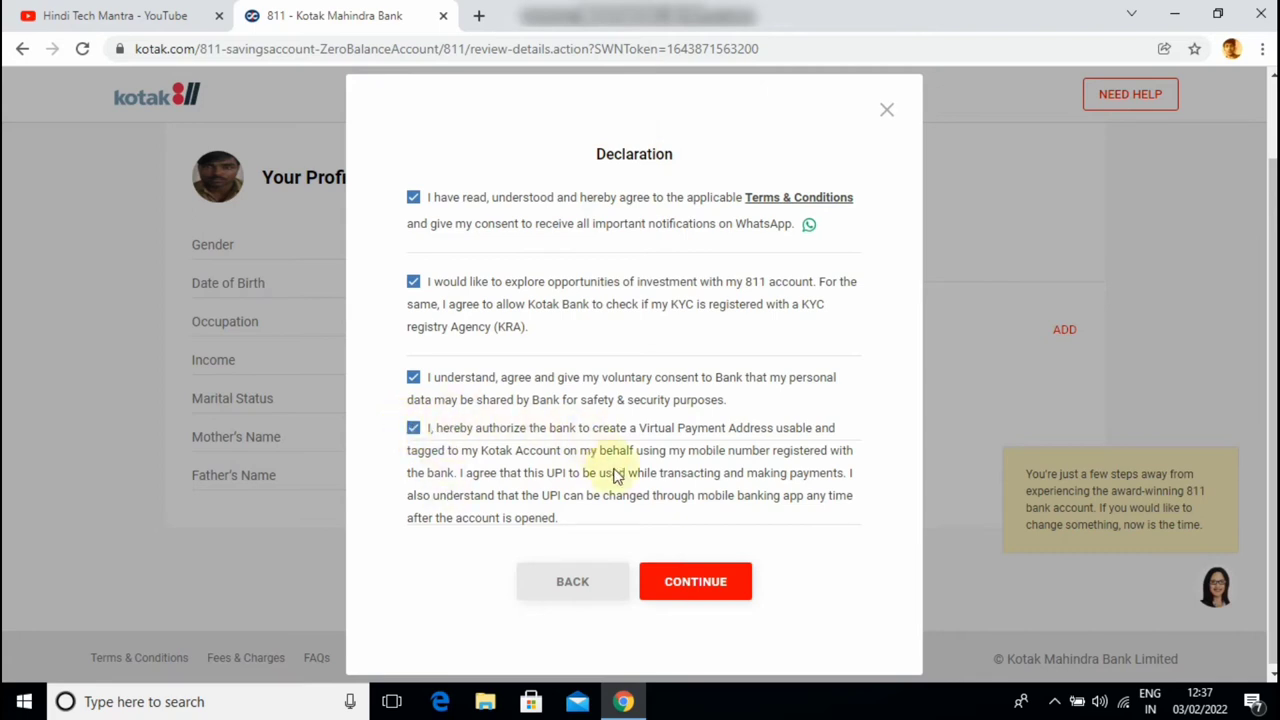
left_click(699, 582)
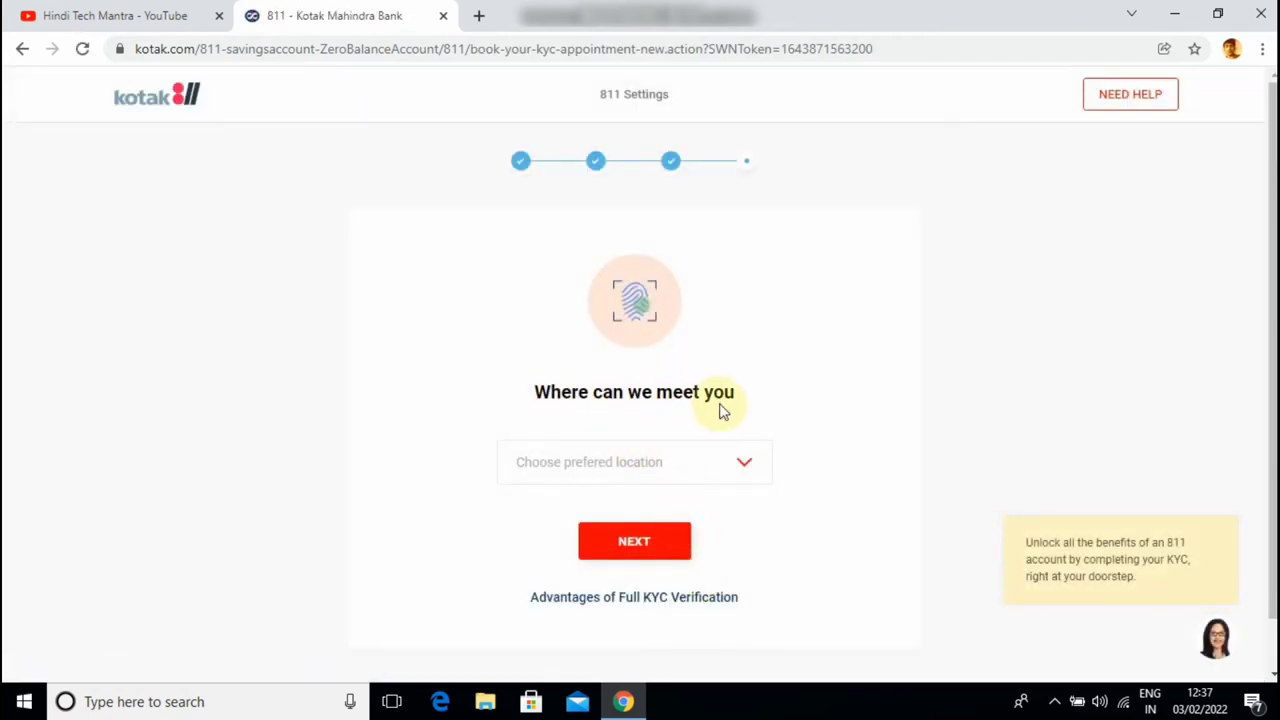
Choose 'Any Kotak Mahindra Branch' as the KYC meeting location and submit it
left_click(686, 463)
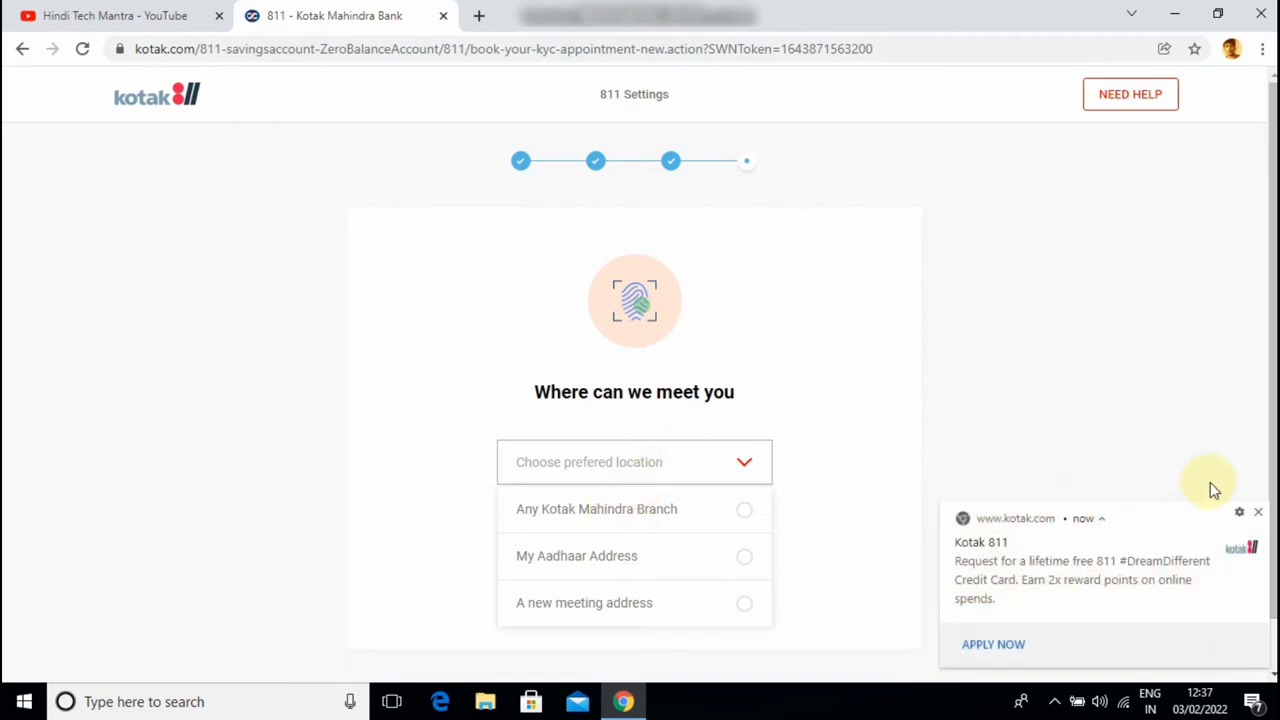
left_click(1257, 512)
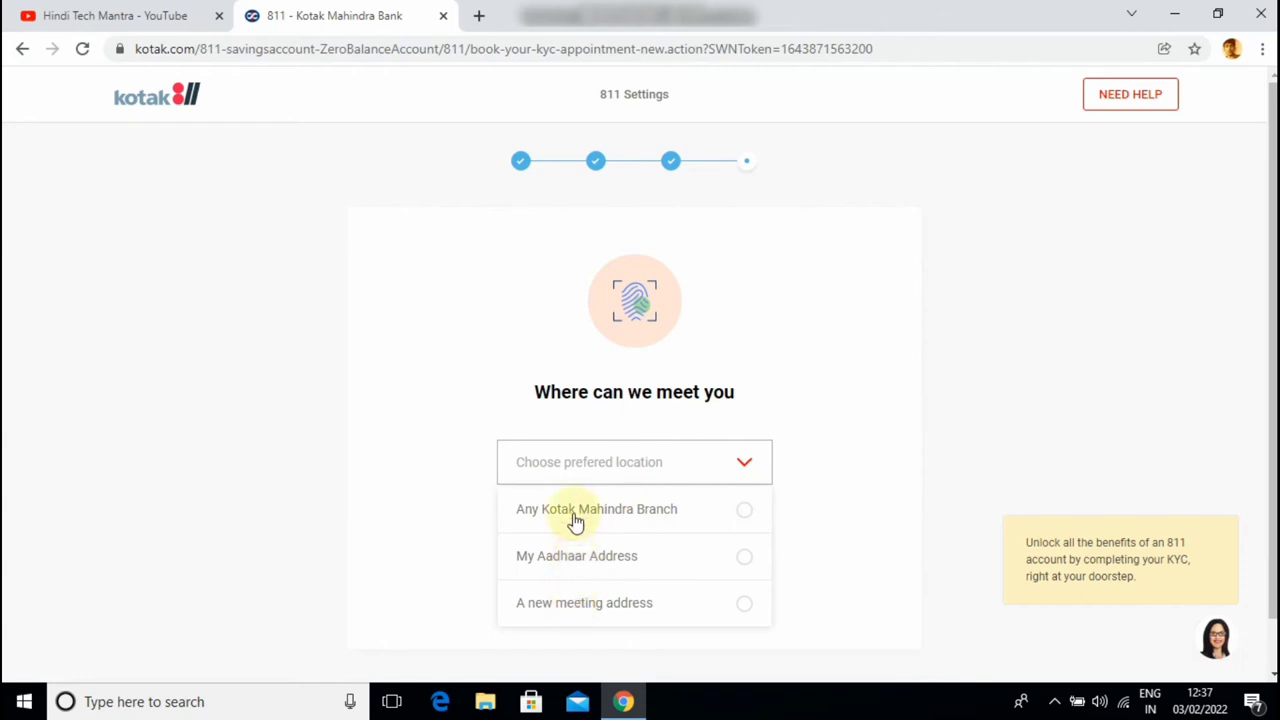
left_click(630, 512)
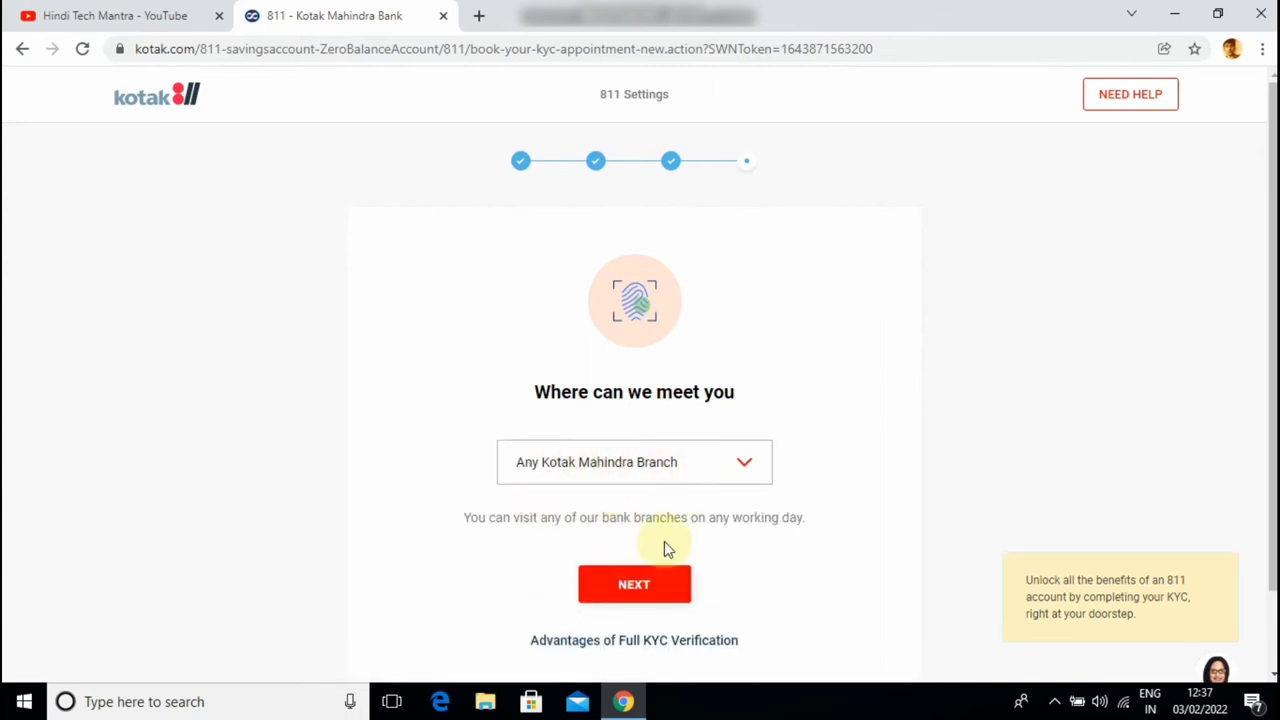
left_click(642, 588)
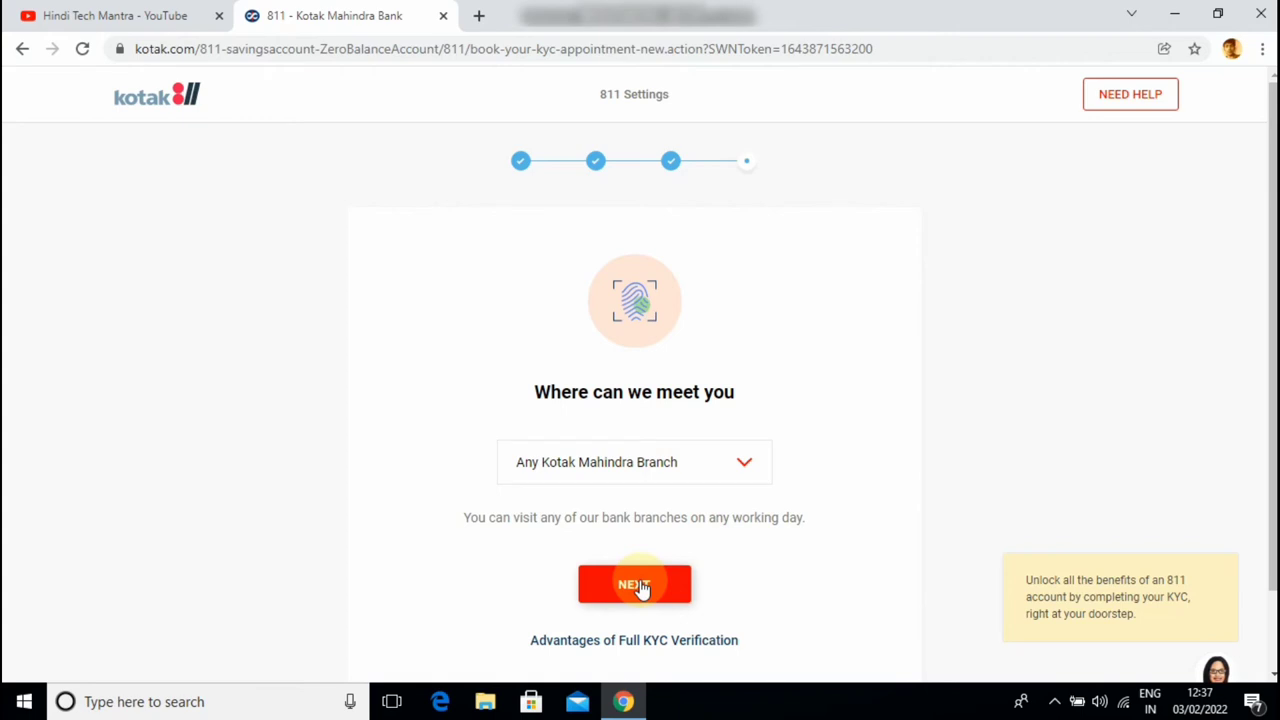
scroll(784, 493, "down", 1)
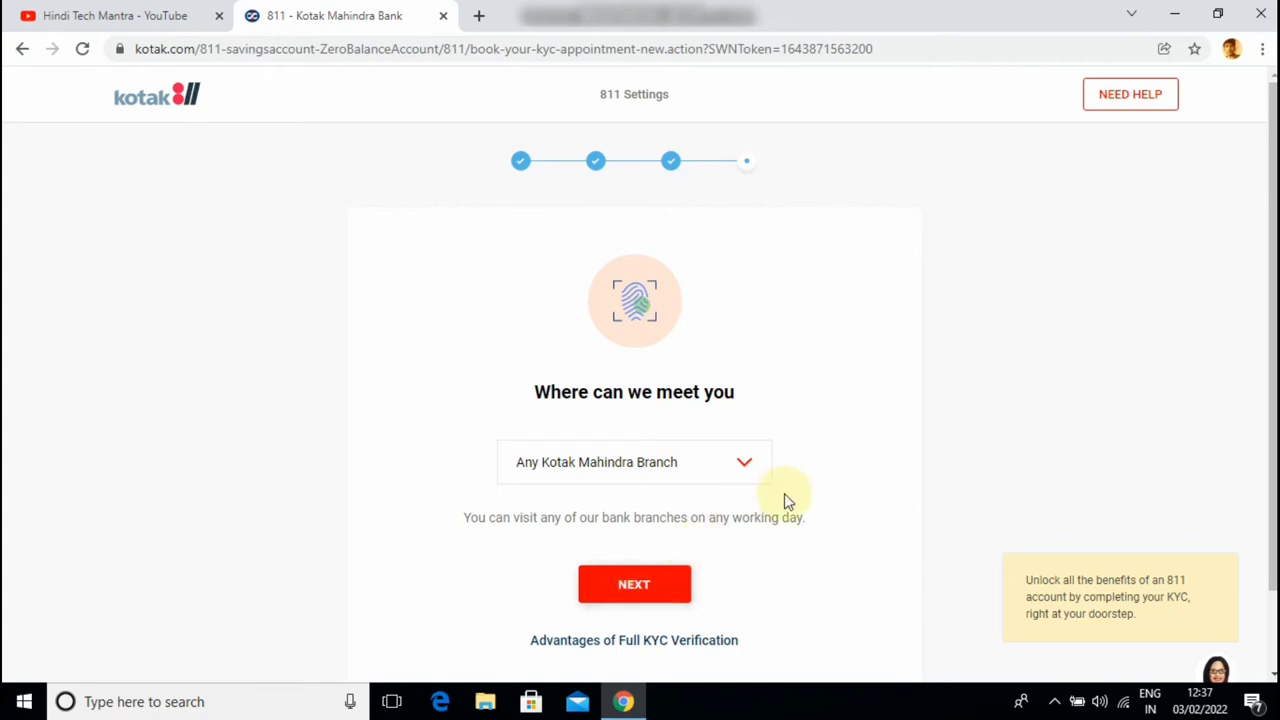
left_click(663, 497)
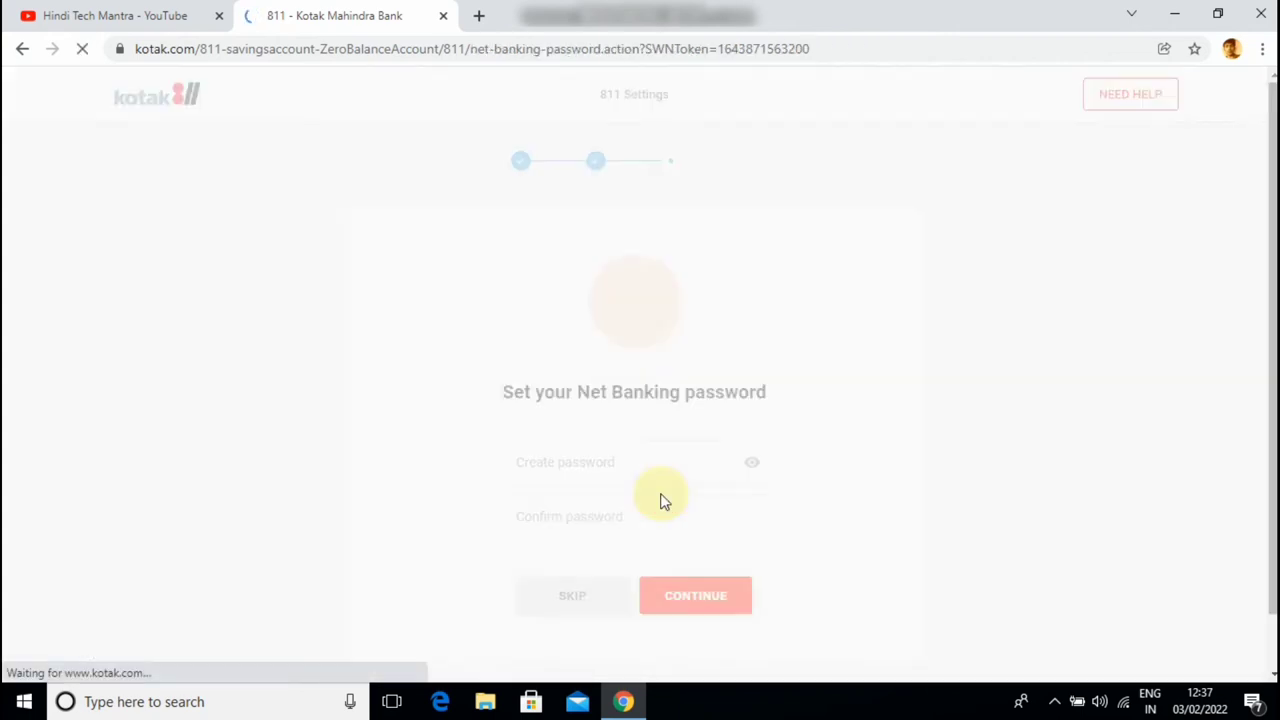
Enter the new Net Banking password, re-enter it to confirm, and submit the form
left_click(611, 456)
scroll(611, 455, "down", 1)
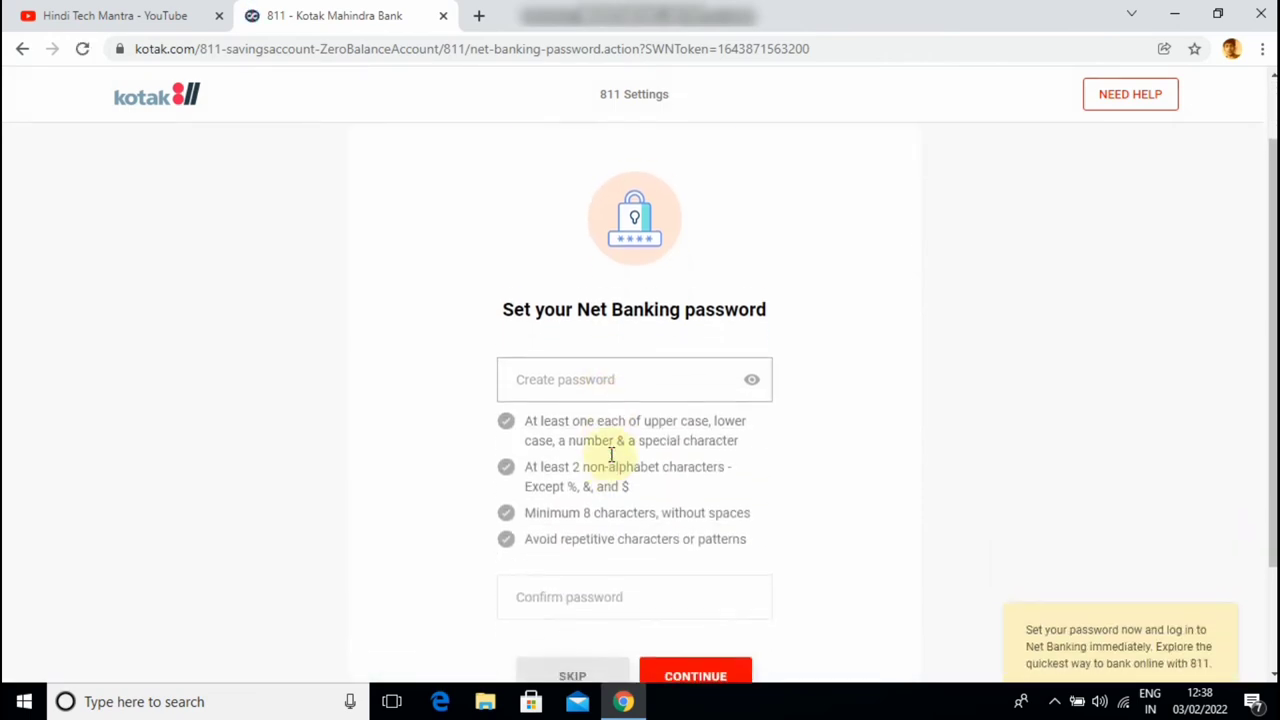
scroll(611, 455, "down", 1)
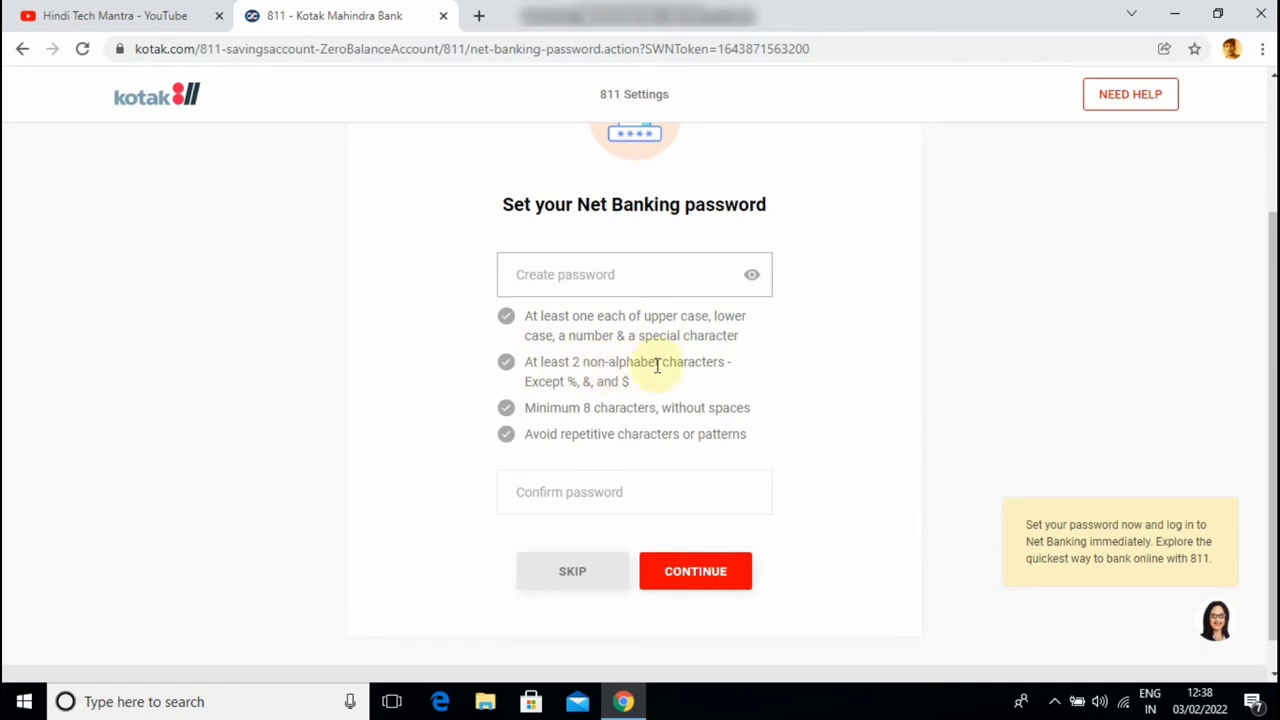
key("ctrl+v")
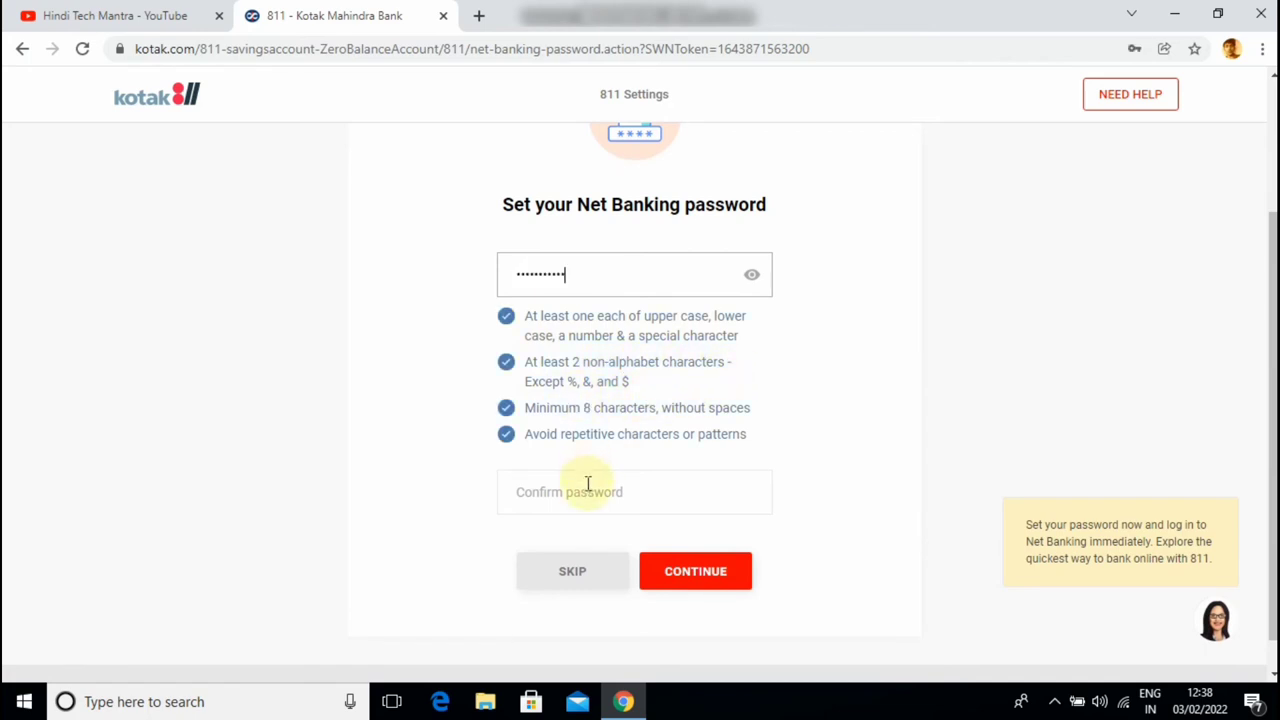
left_click(588, 484)
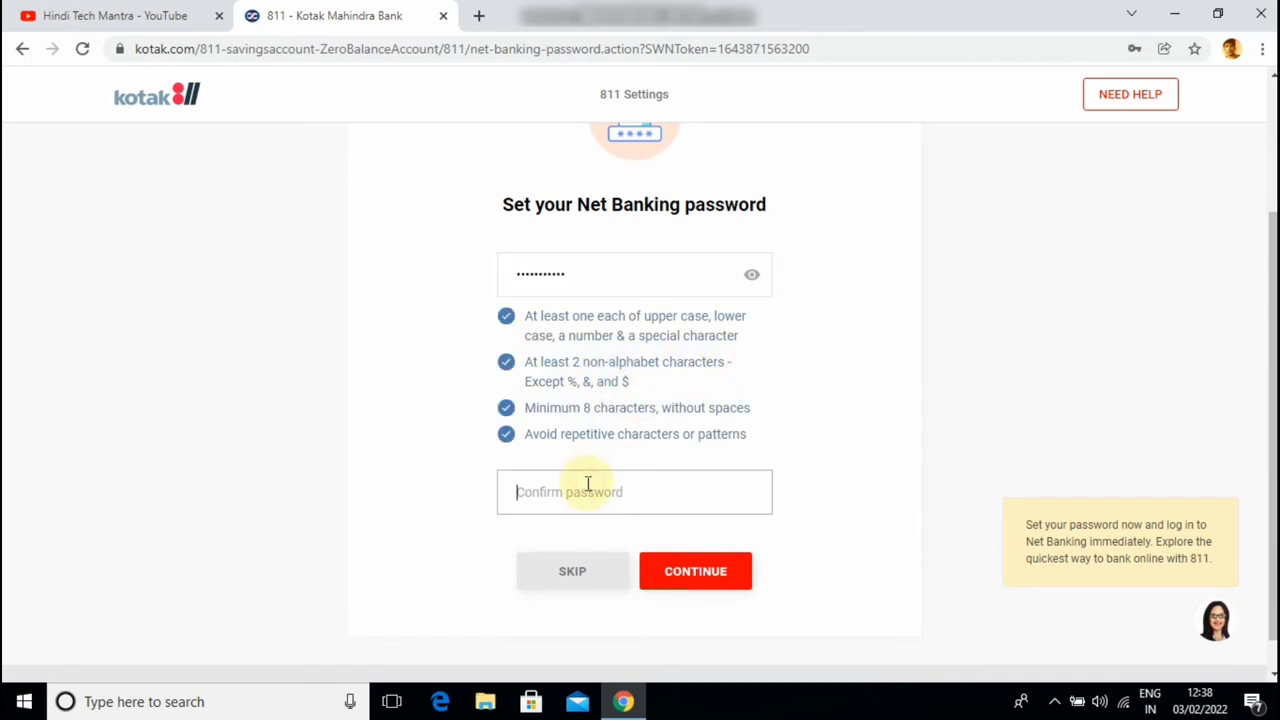
type("*")
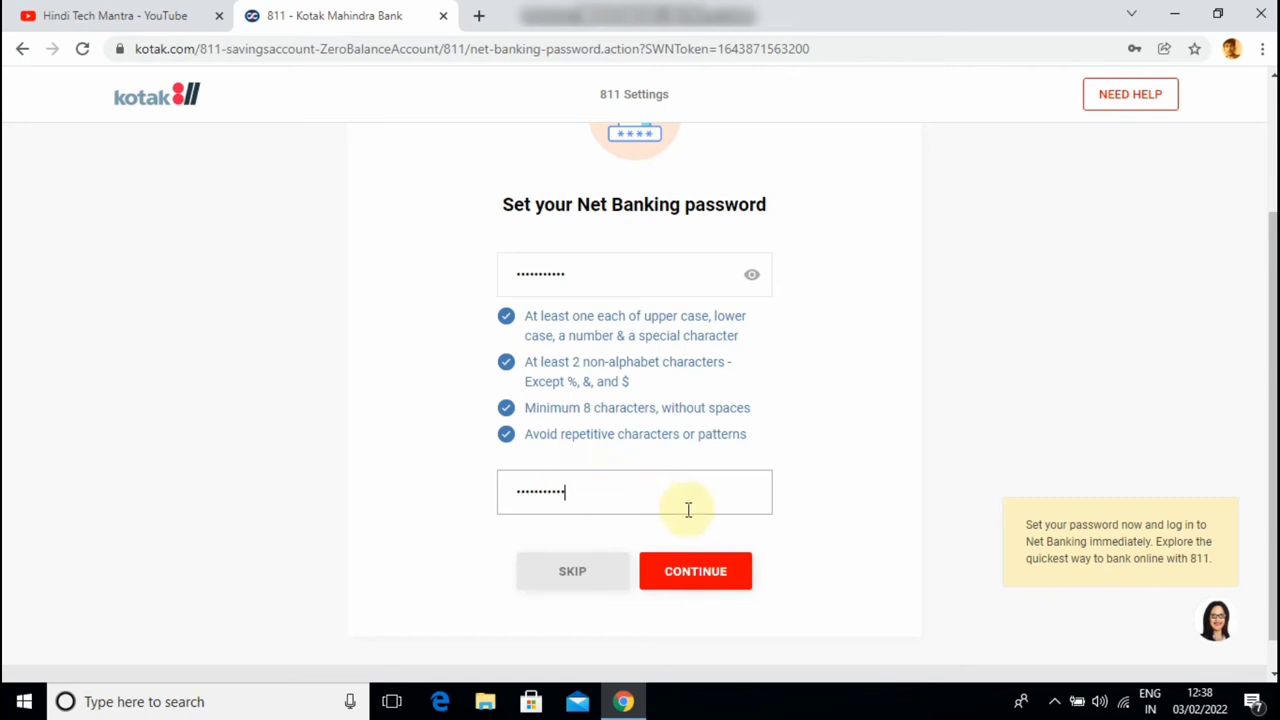
left_click(700, 578)
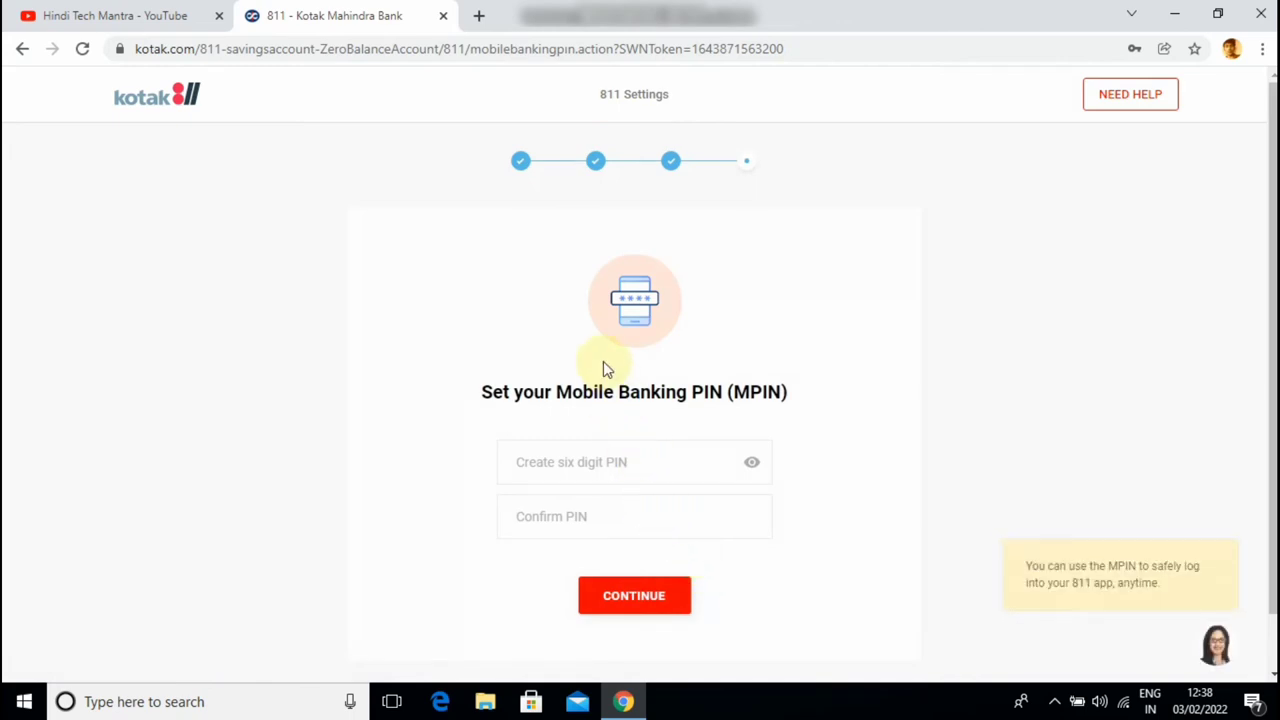
Enter a six-digit Mobile Banking PIN, confirm it, and submit
scroll(603, 368, "down", 1)
left_click(580, 400)
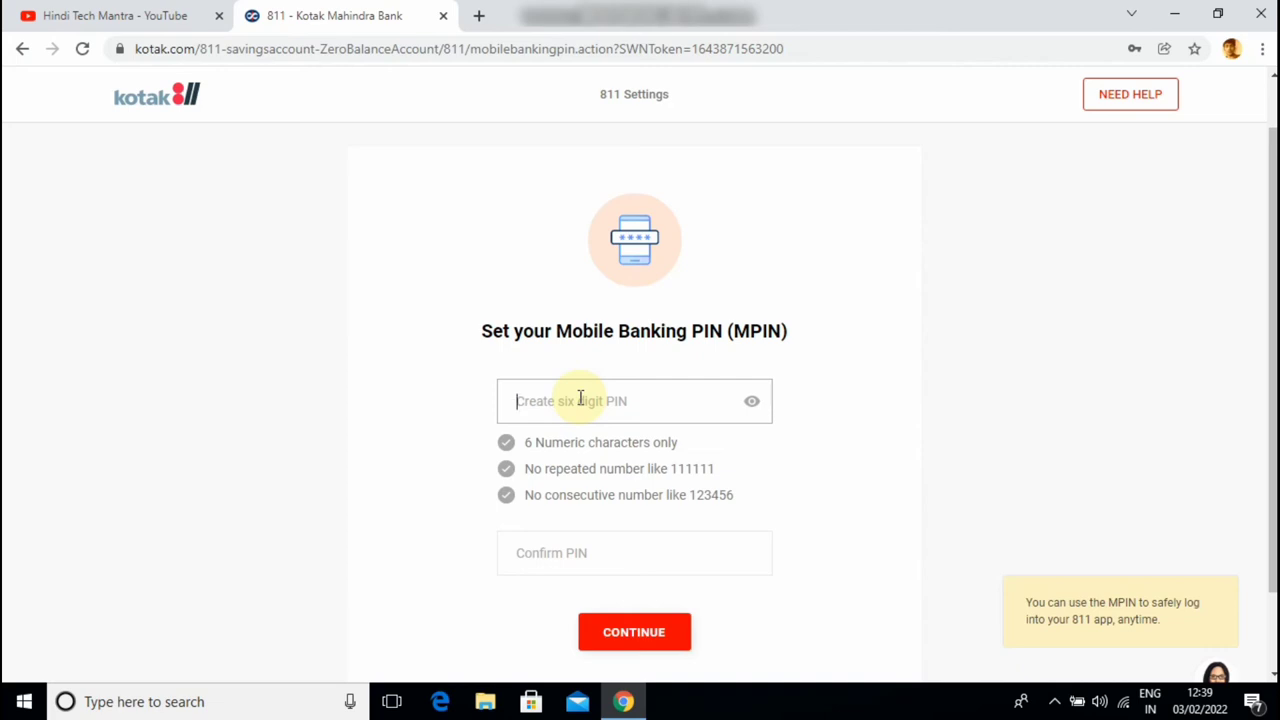
type("123")
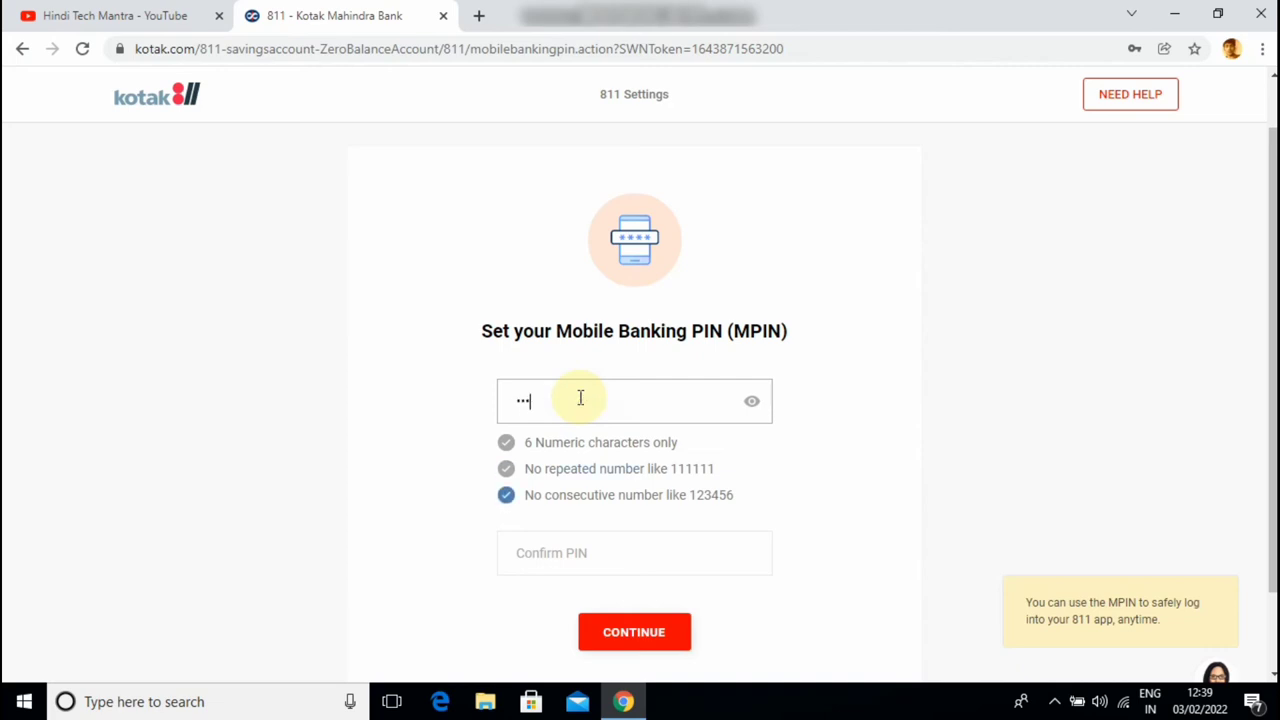
type("4")
left_click(571, 540)
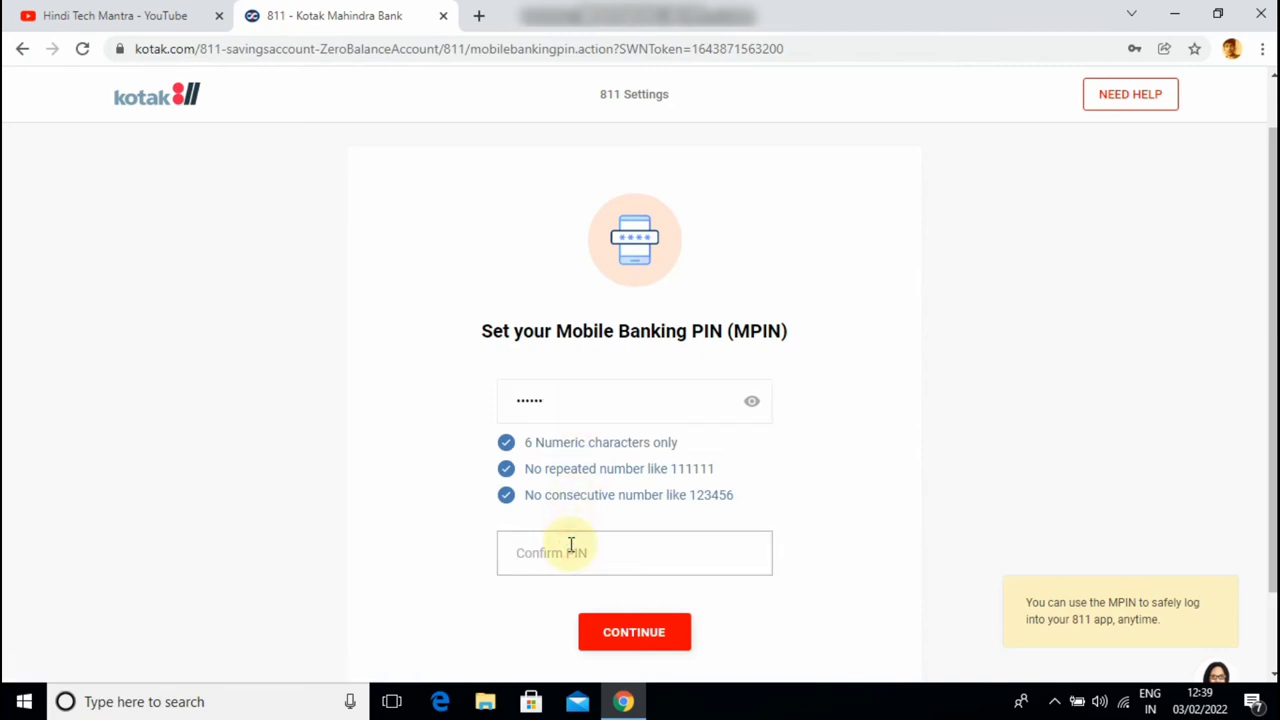
type("12")
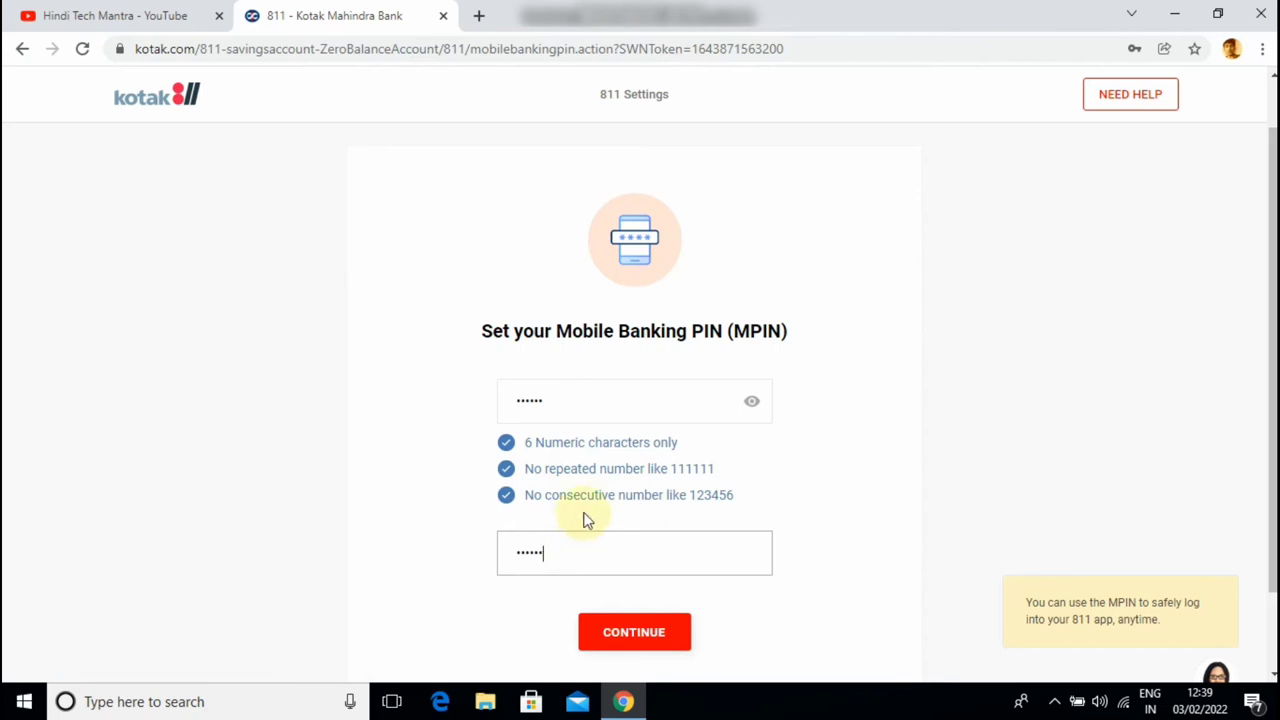
scroll(587, 519, "down", 2)
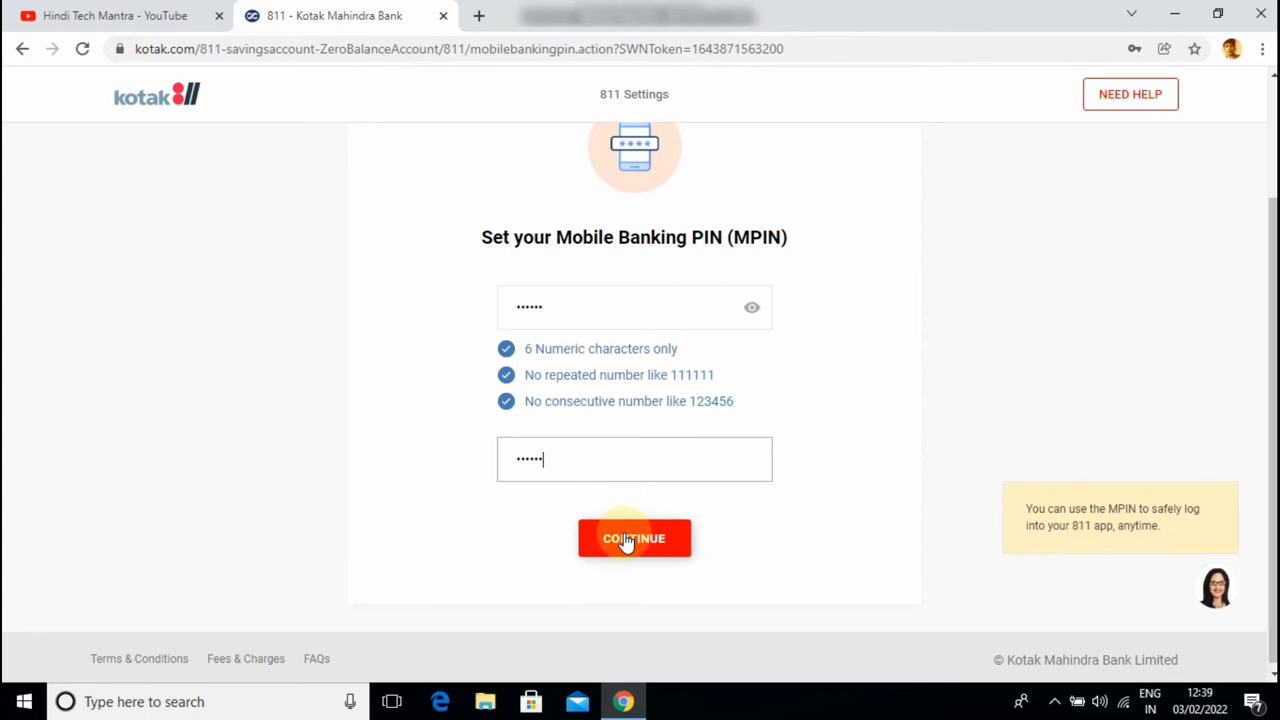
left_click(625, 540)
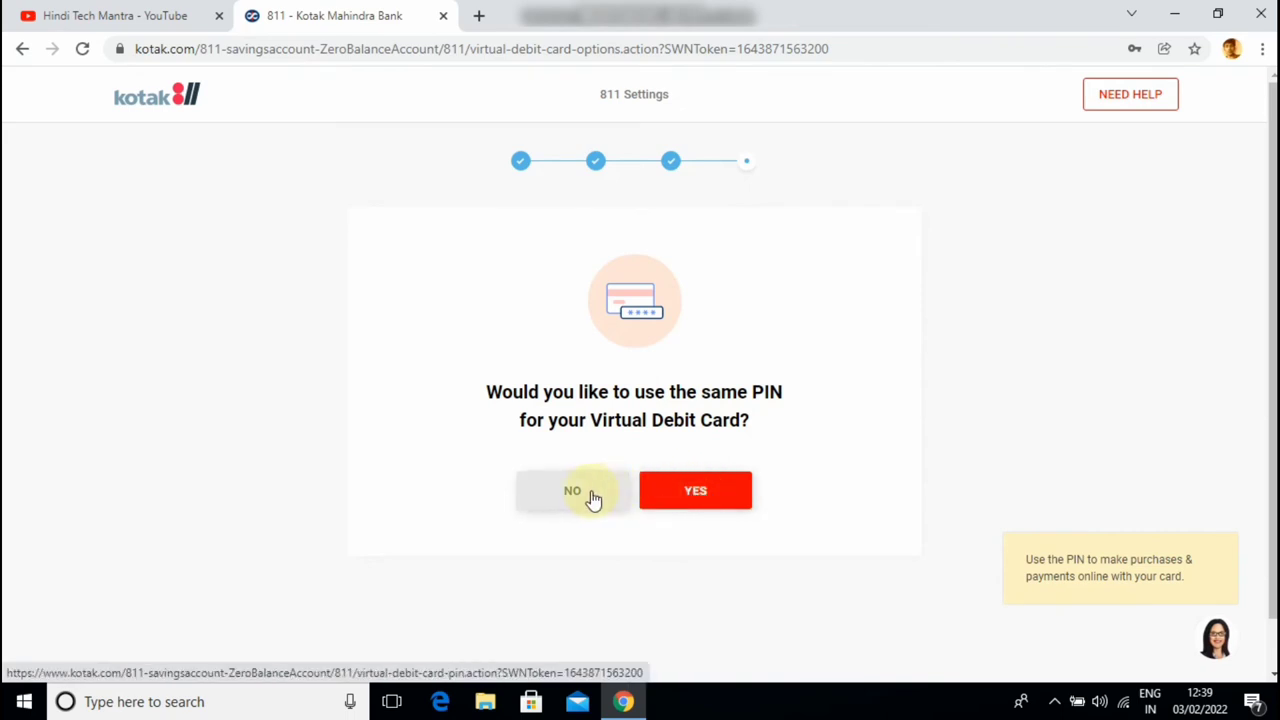
Reuse the same PIN for the Virtual Debit Card and also request a physical debit card
left_click(697, 495)
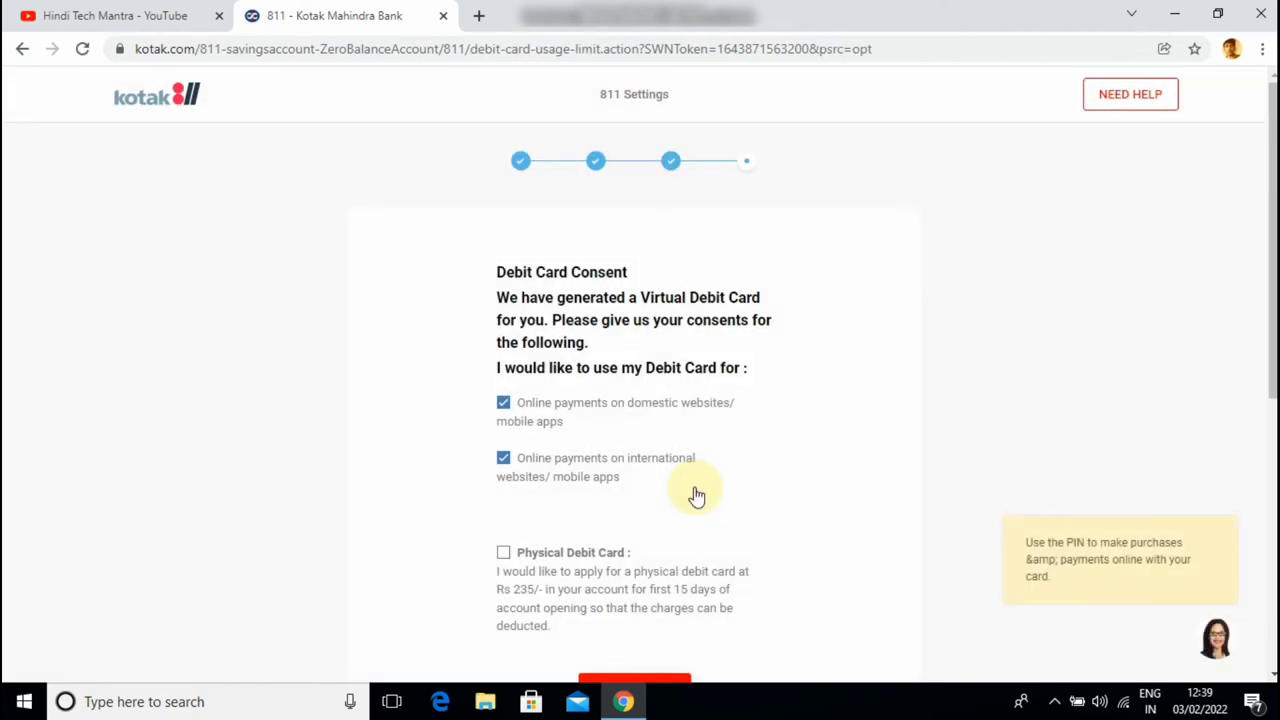
scroll(803, 395, "down", 1)
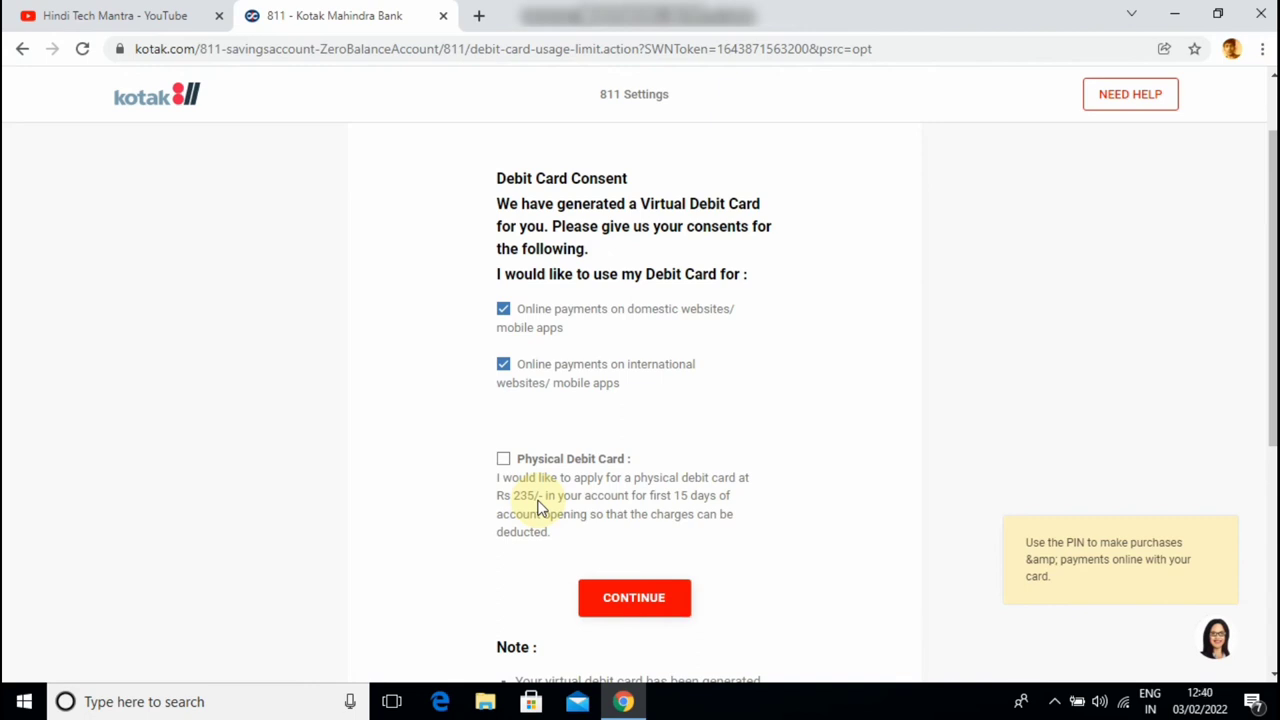
left_click(503, 459)
left_click(634, 598)
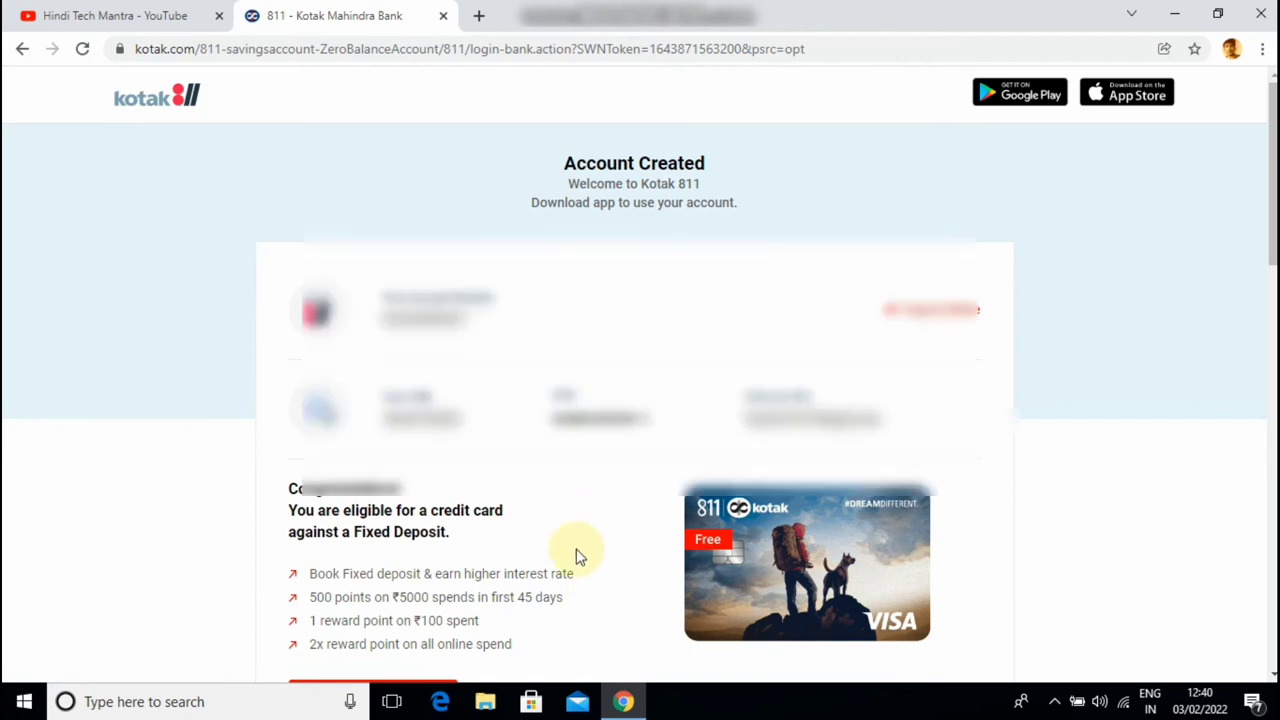
scroll(577, 545, "down", 1)
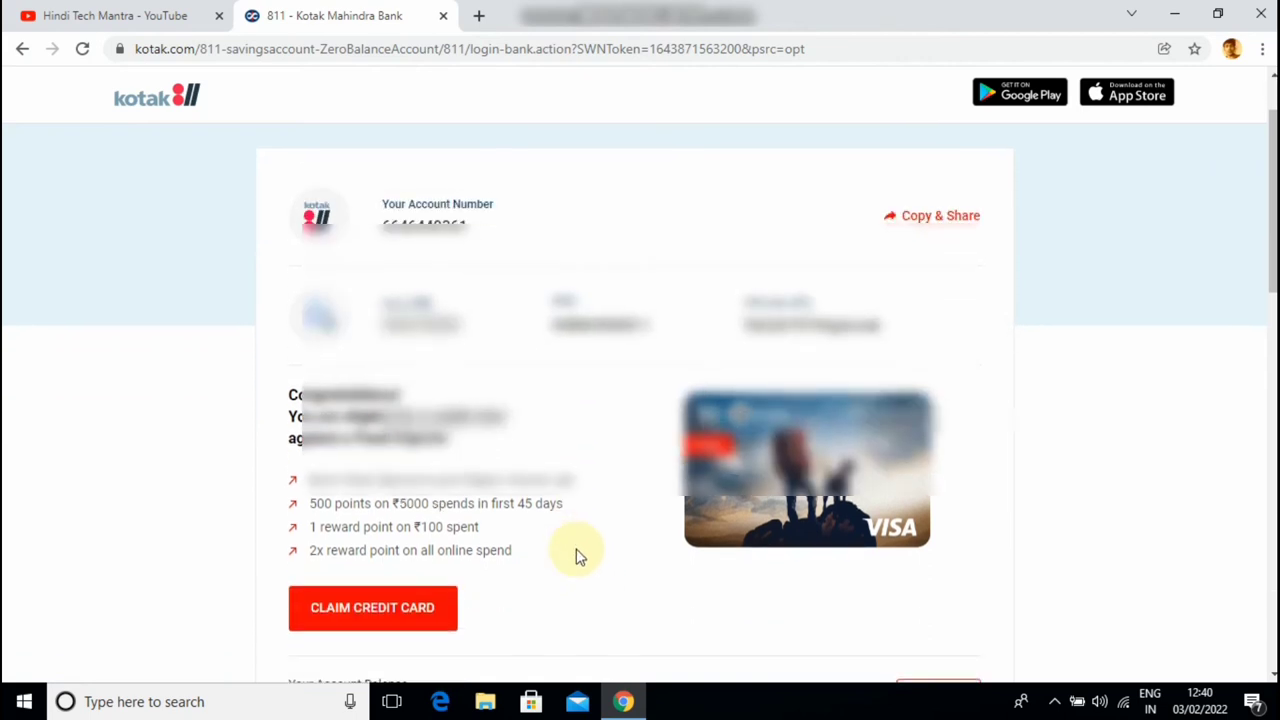
scroll(577, 549, "up", 1)
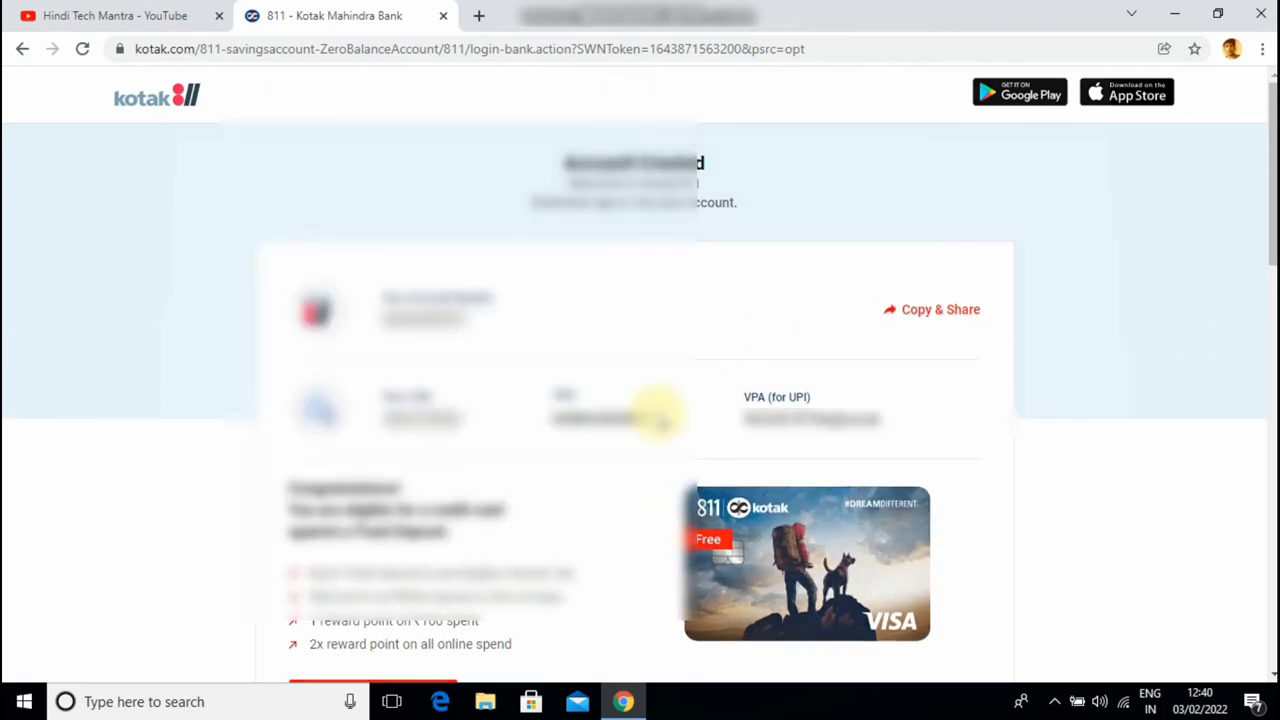
Print the Account Created page in colour on the Canon G3000 series printer
key("ctrl+p")
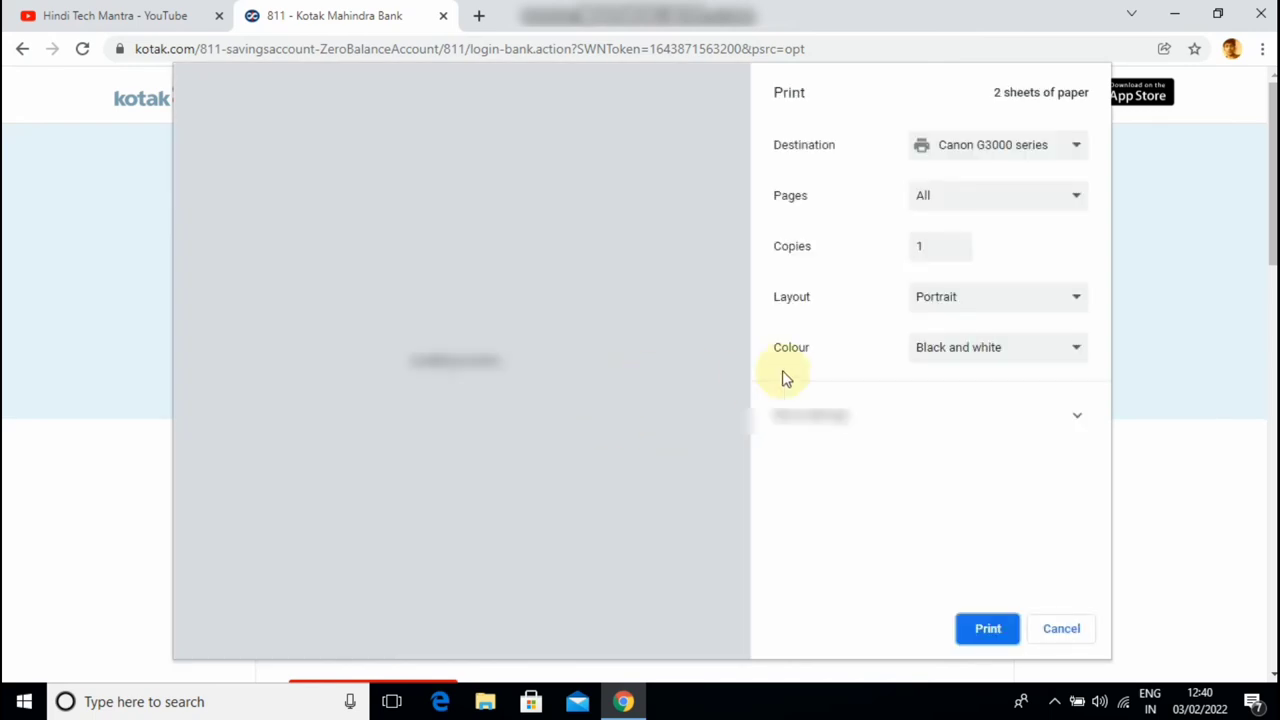
left_click(946, 350)
left_click(940, 388)
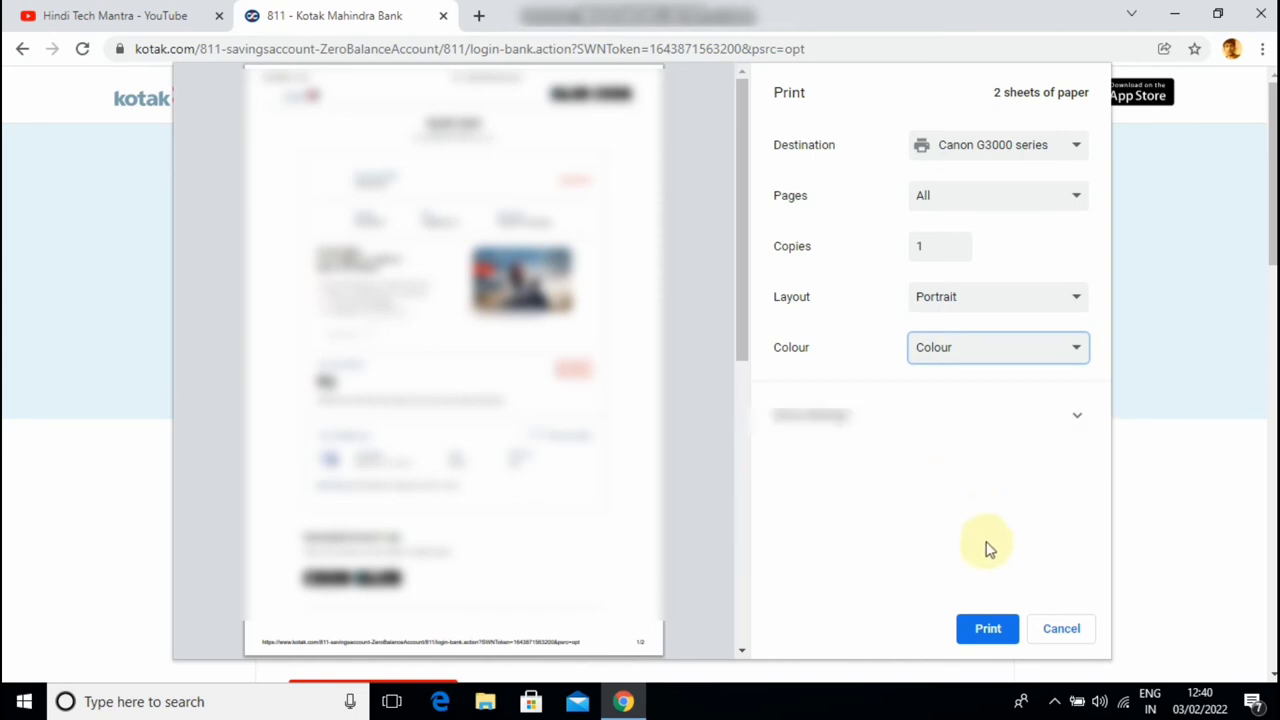
left_click(985, 630)
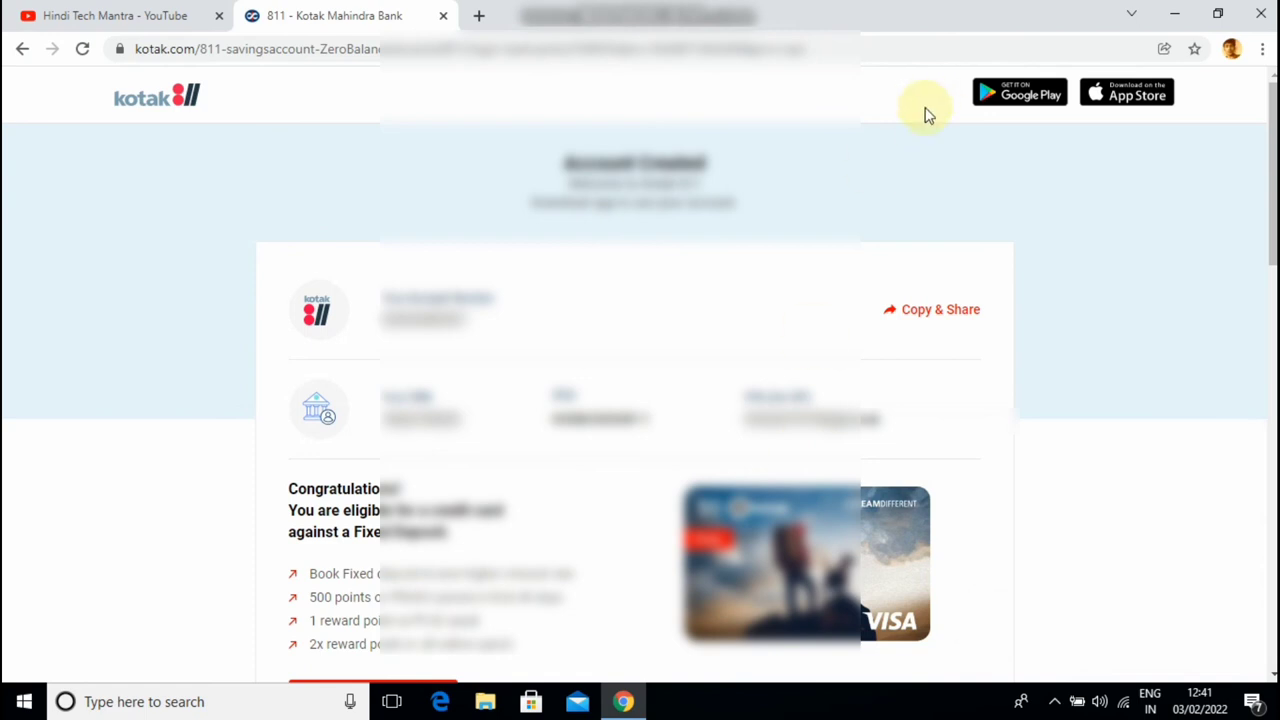
scroll(1080, 349, "down", 2)
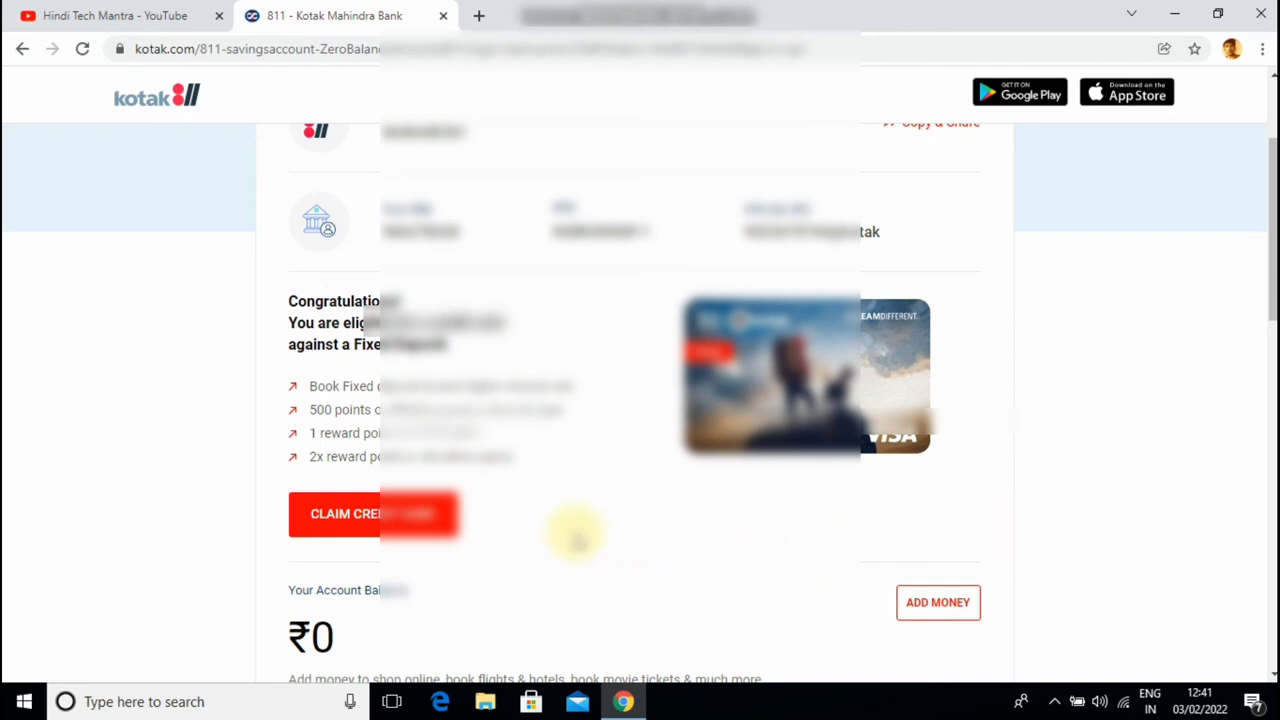
scroll(945, 537, "down", 2)
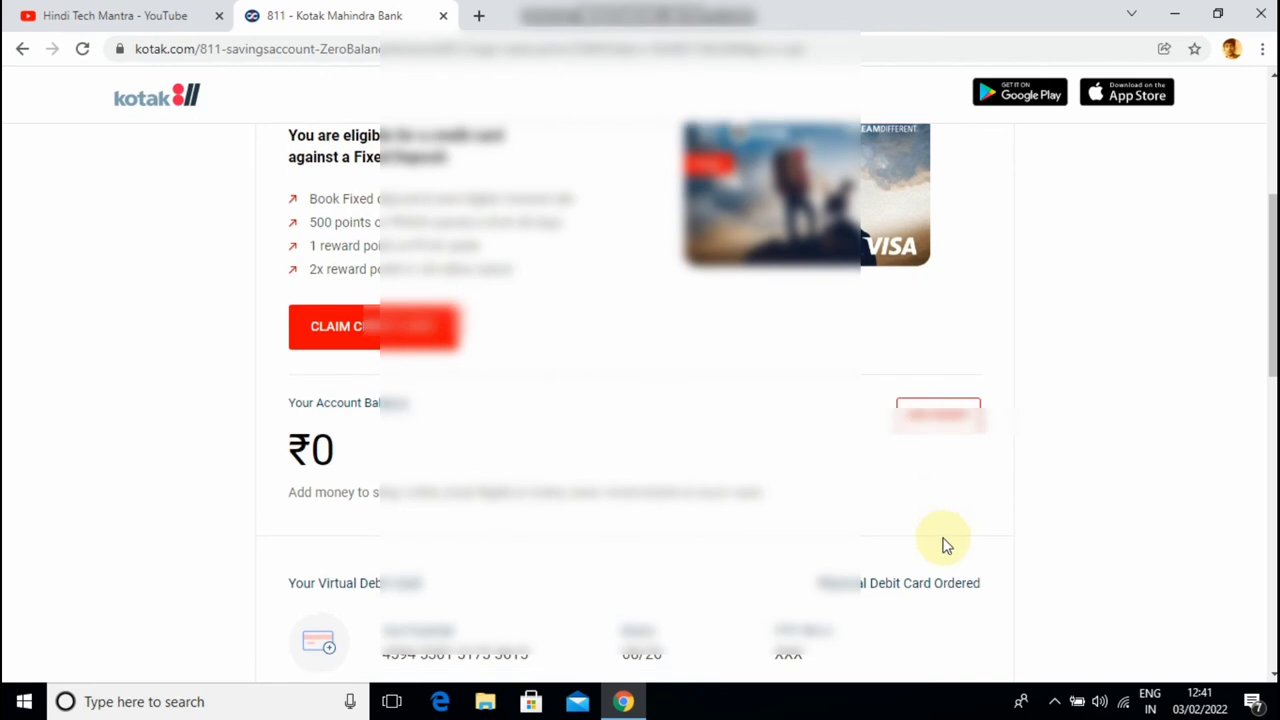
scroll(945, 542, "down", 2)
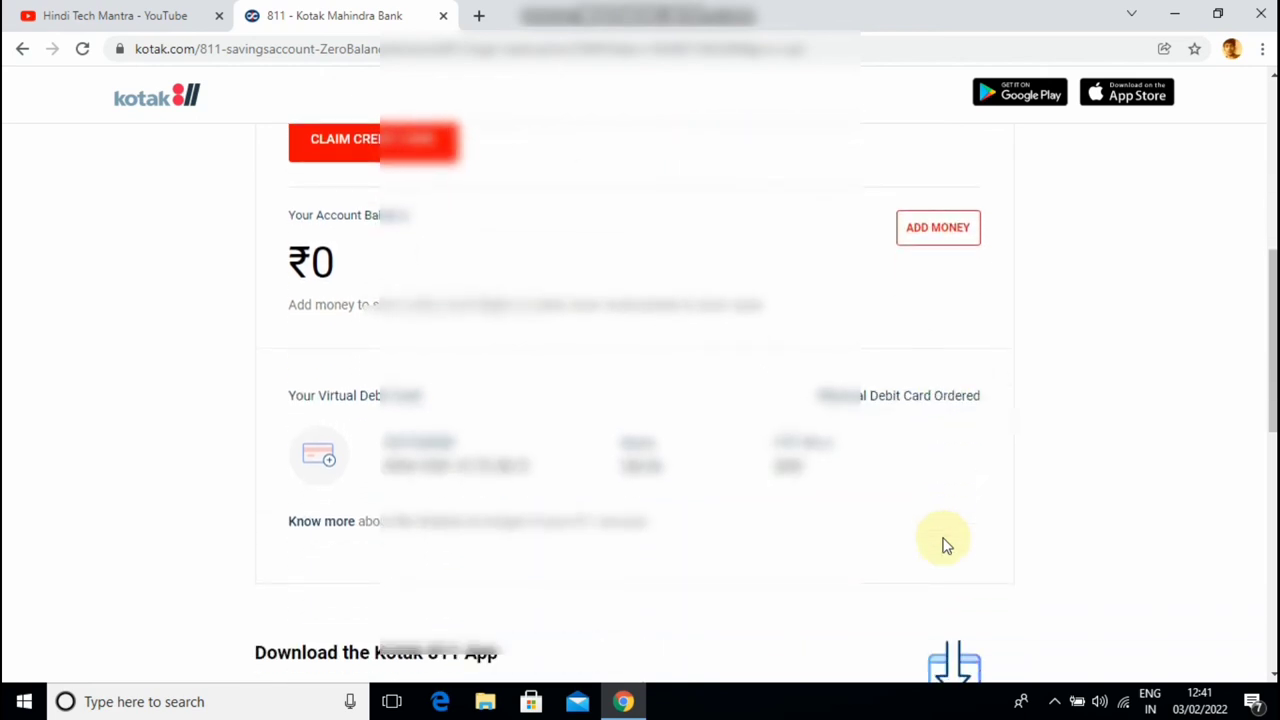
scroll(945, 545, "down", 3)
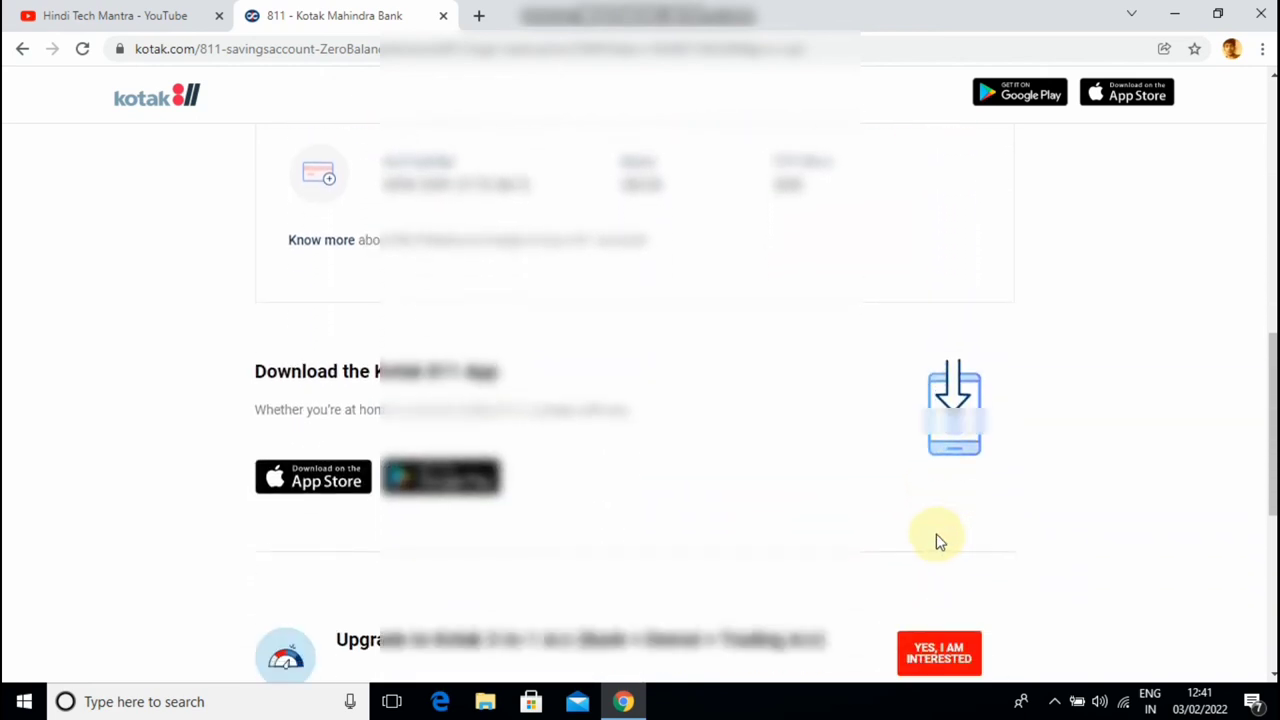
scroll(940, 540, "up", 1)
scroll(940, 540, "up", 5)
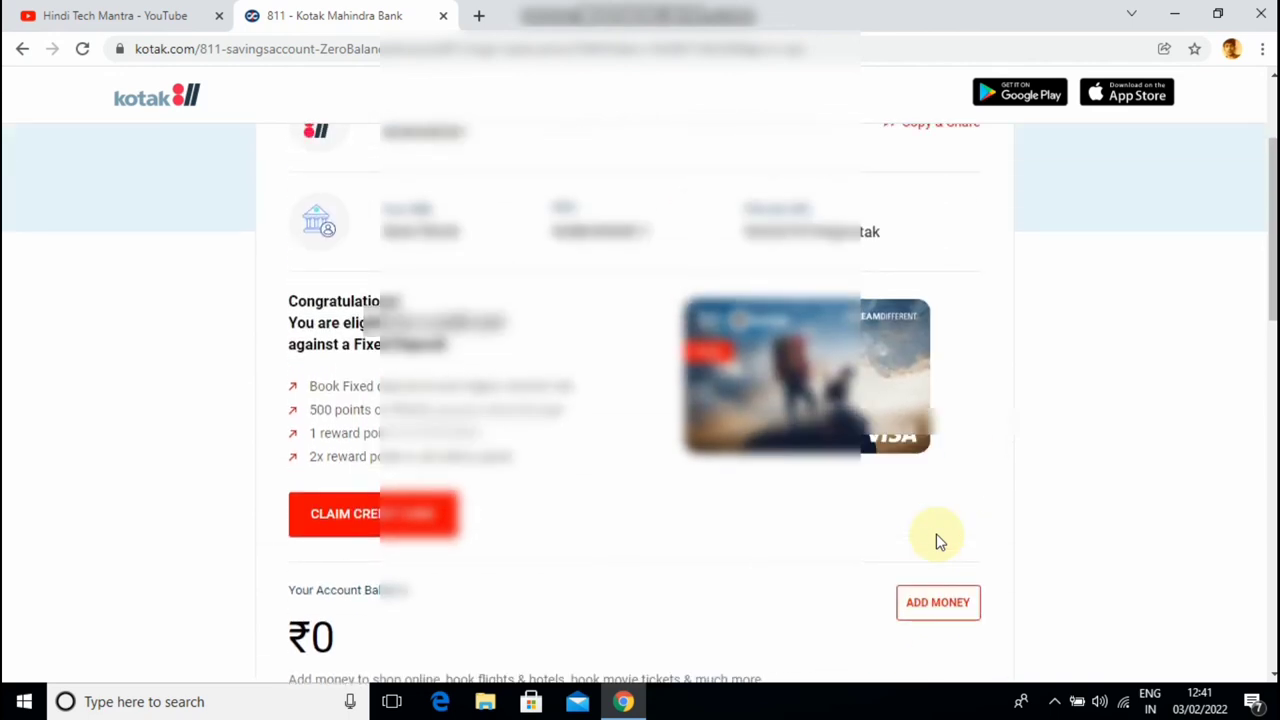
scroll(940, 542, "up", 2)
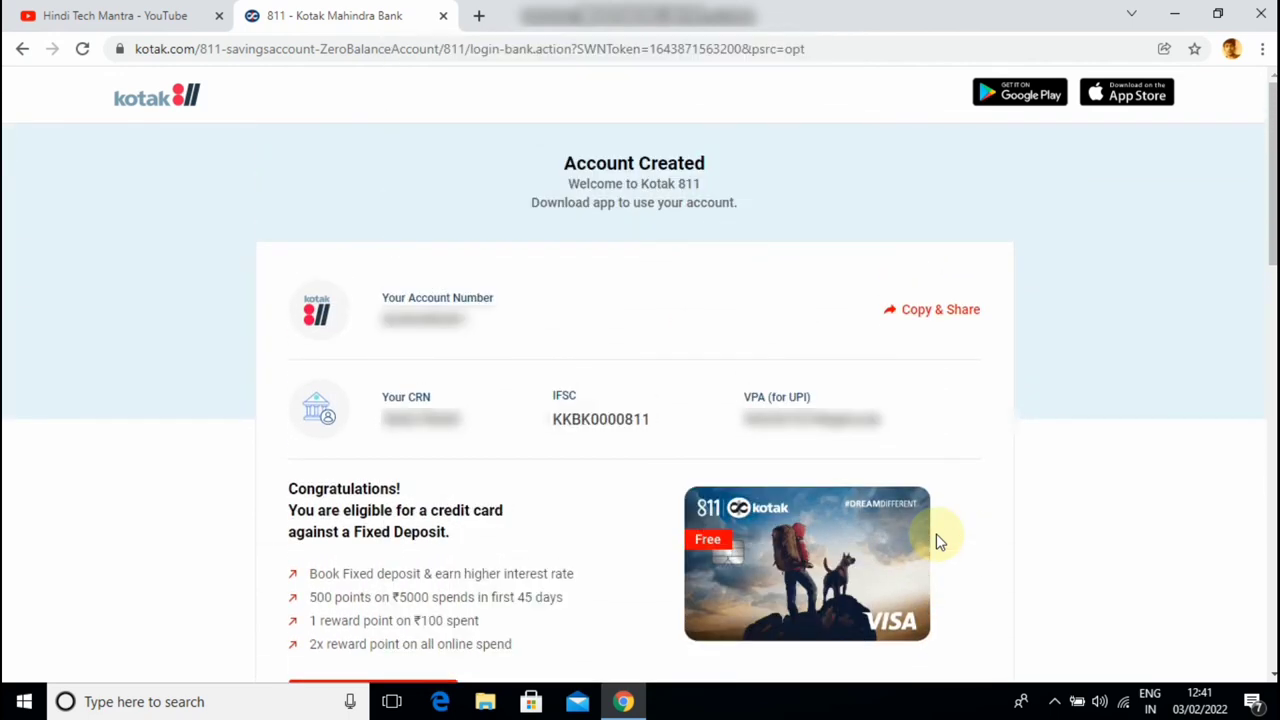